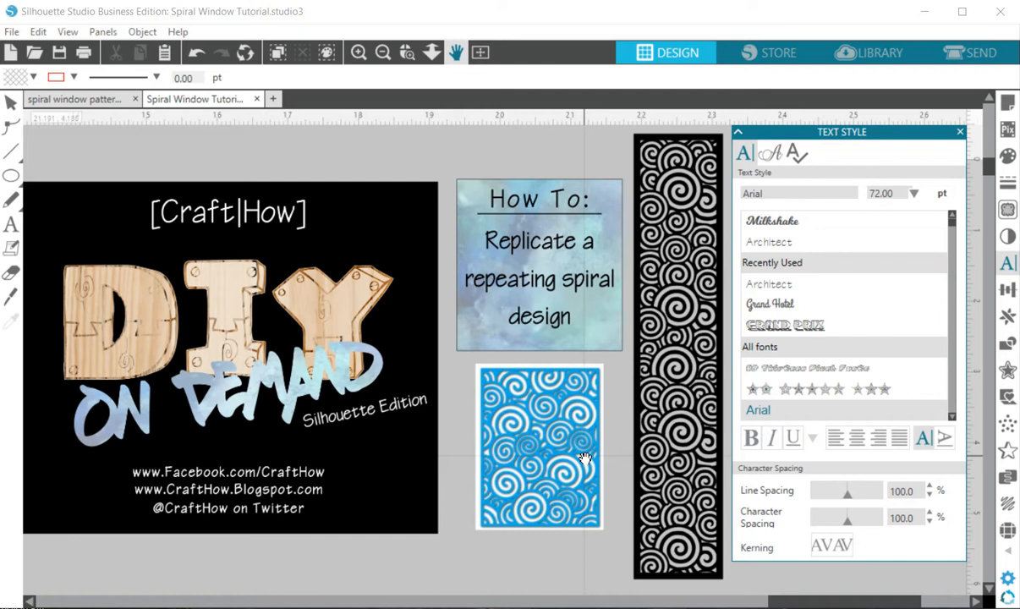
Examine the blue sample spiral pattern beside the title graphic, and go to the page holding the practice spirals.
{"action": "left_click_drag", "start_coordinate": [694, 557], "coordinate": [694, 558]}
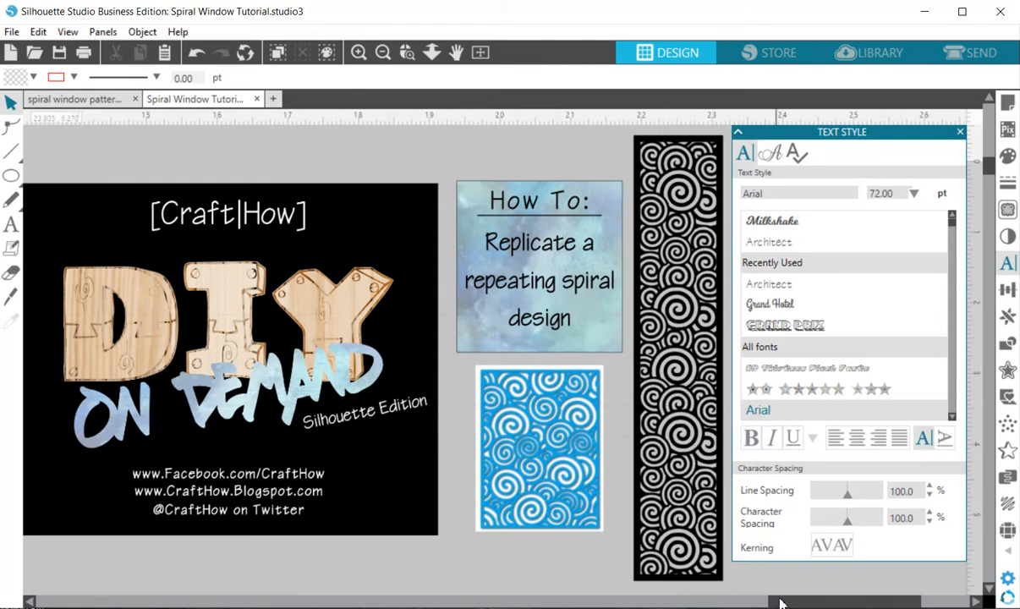
{"action": "left_click", "coordinate": [529, 472]}
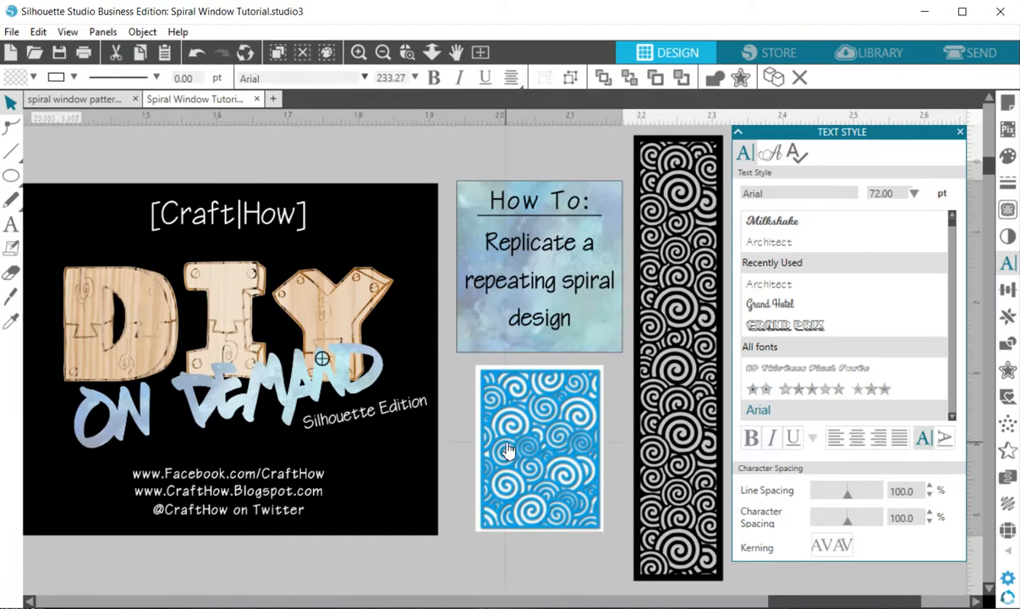
{"action": "right_click", "coordinate": [530, 441]}
{"action": "left_click", "coordinate": [548, 481]}
{"action": "left_click", "coordinate": [471, 460]}
{"action": "left_click", "coordinate": [519, 456]}
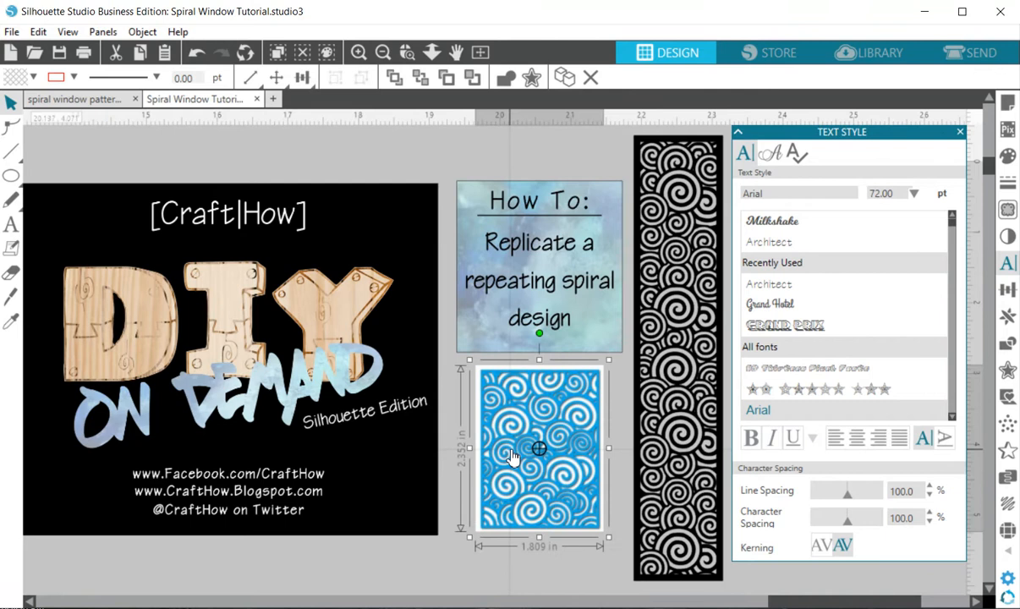
{"action": "left_click", "coordinate": [455, 457]}
{"action": "left_click_drag", "start_coordinate": [829, 606], "coordinate": [513, 522]}
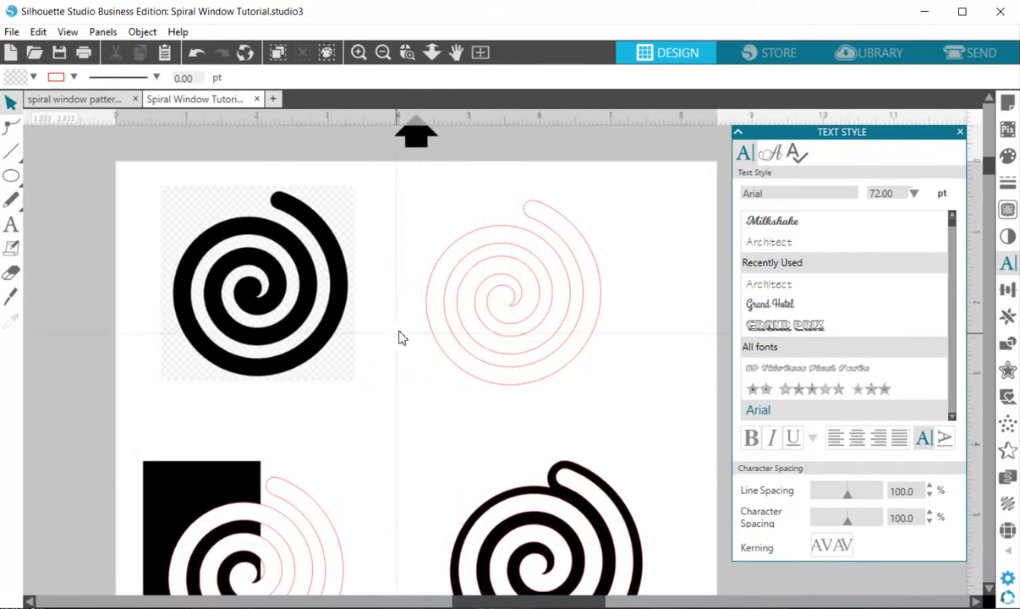
Check the black spiral's source page in the pattern worksheet, return to the Spiral Window Tutorial file, and inspect the traced outline.
{"action": "left_click", "coordinate": [343, 282]}
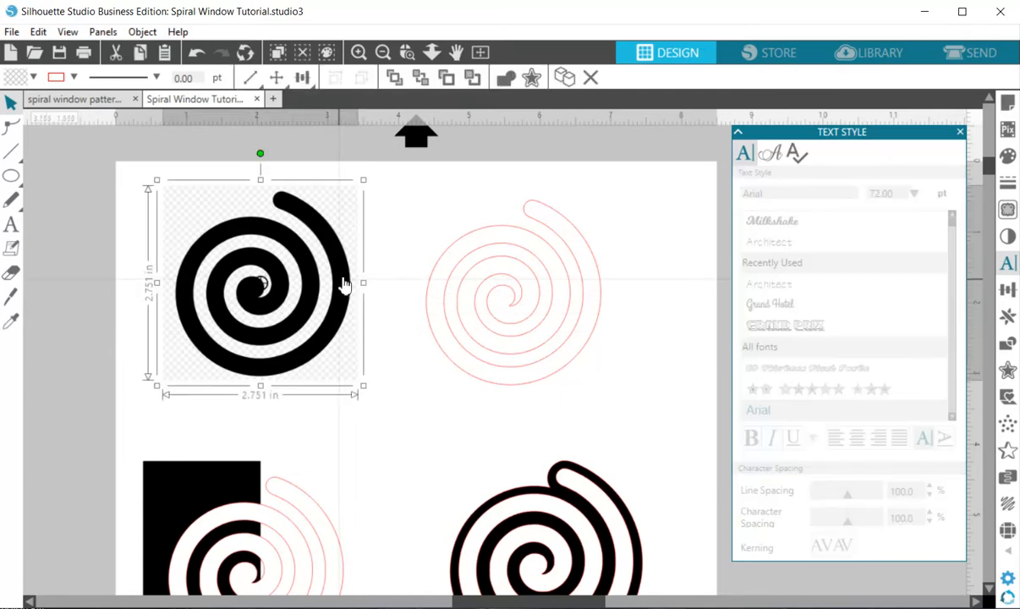
{"action": "left_click", "coordinate": [72, 101]}
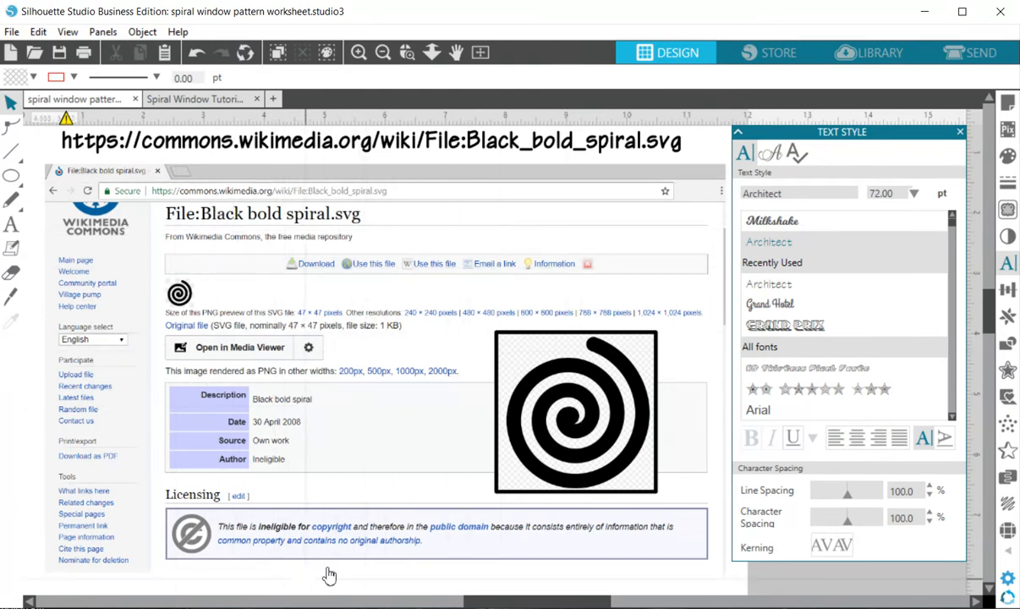
{"action": "left_click", "coordinate": [184, 100]}
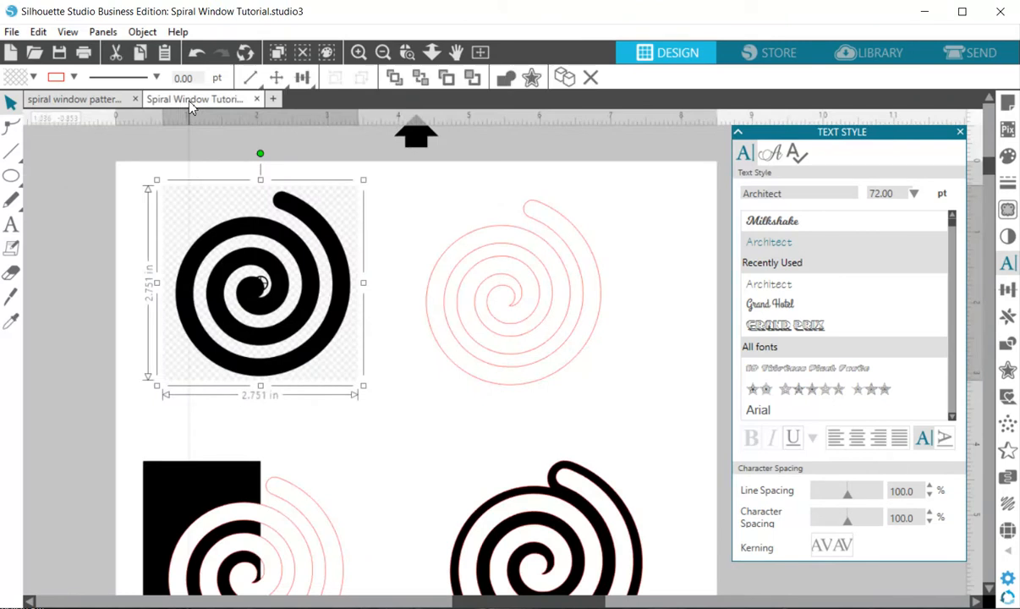
{"action": "left_click", "coordinate": [514, 287]}
{"action": "scroll", "coordinate": [440, 372], "scroll_direction": "down", "scroll_amount": 1}
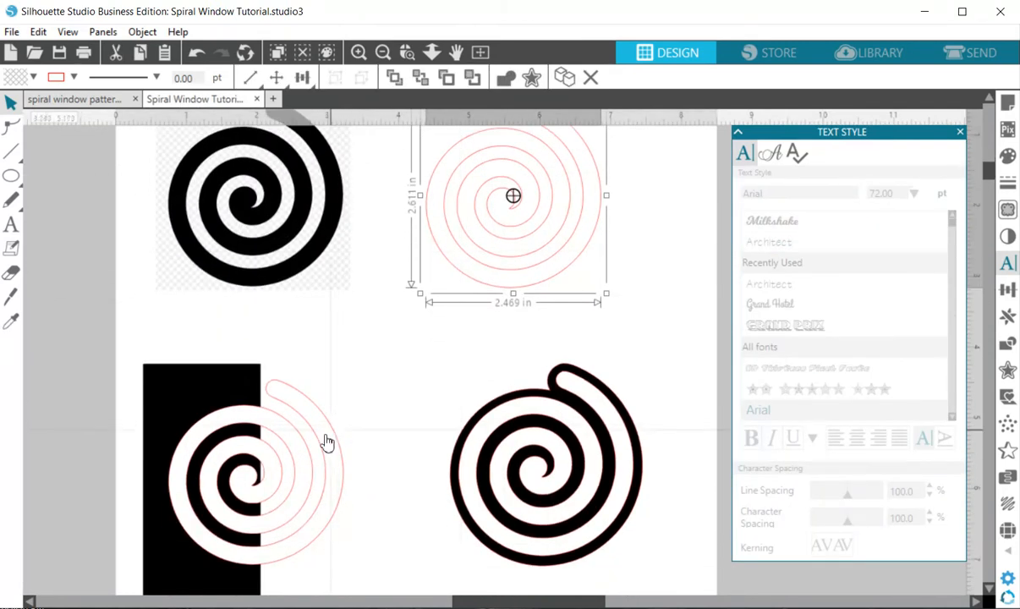
Lay the white spiral roughly over its black offset shape.
{"action": "left_click", "coordinate": [553, 458]}
{"action": "left_click_drag", "start_coordinate": [582, 437], "coordinate": [585, 410]}
{"action": "left_click", "coordinate": [546, 433]}
{"action": "scroll", "coordinate": [485, 417], "scroll_direction": "down", "scroll_amount": 2}
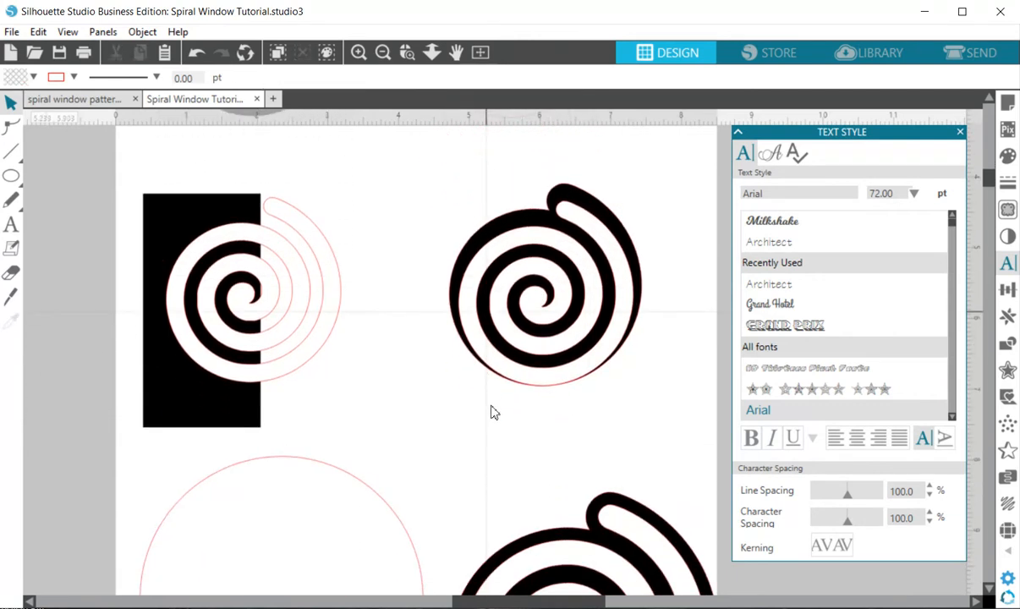
Center the white spiral and its black offset on each other and group them.
{"action": "left_click", "coordinate": [627, 233]}
{"action": "left_click", "coordinate": [1007, 289]}
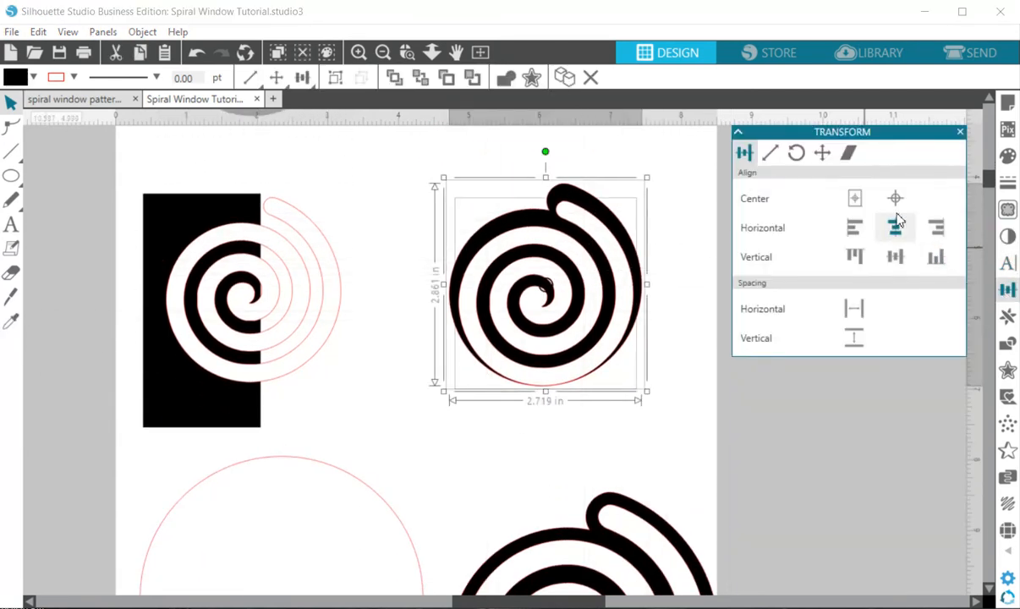
{"action": "left_click", "coordinate": [899, 228]}
{"action": "right_click", "coordinate": [610, 240]}
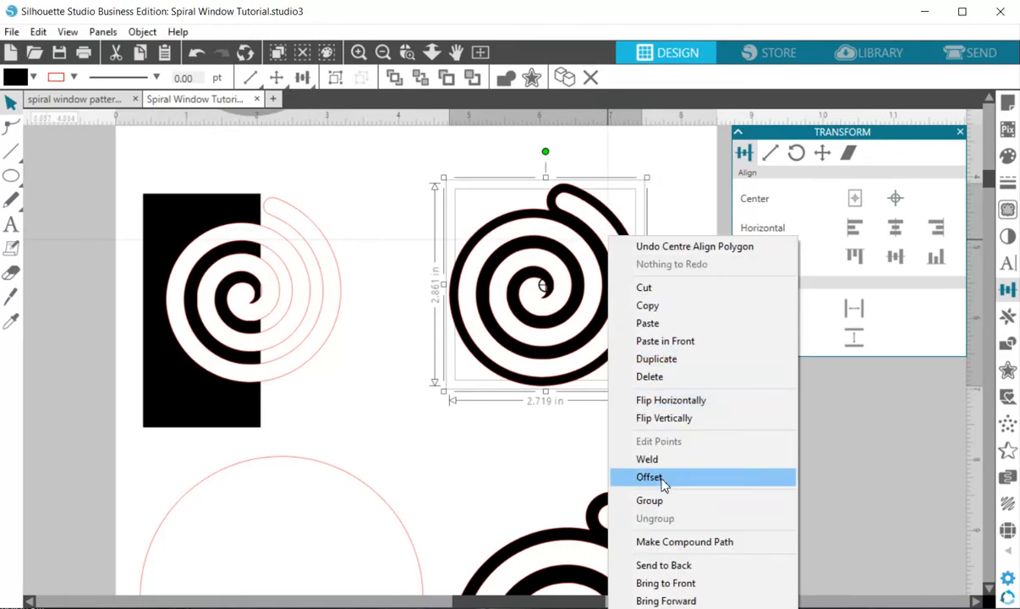
{"action": "left_click", "coordinate": [659, 501]}
Move the large black-edged spiral onto the 4 in circle.
{"action": "scroll", "coordinate": [513, 429], "scroll_direction": "down", "scroll_amount": 1}
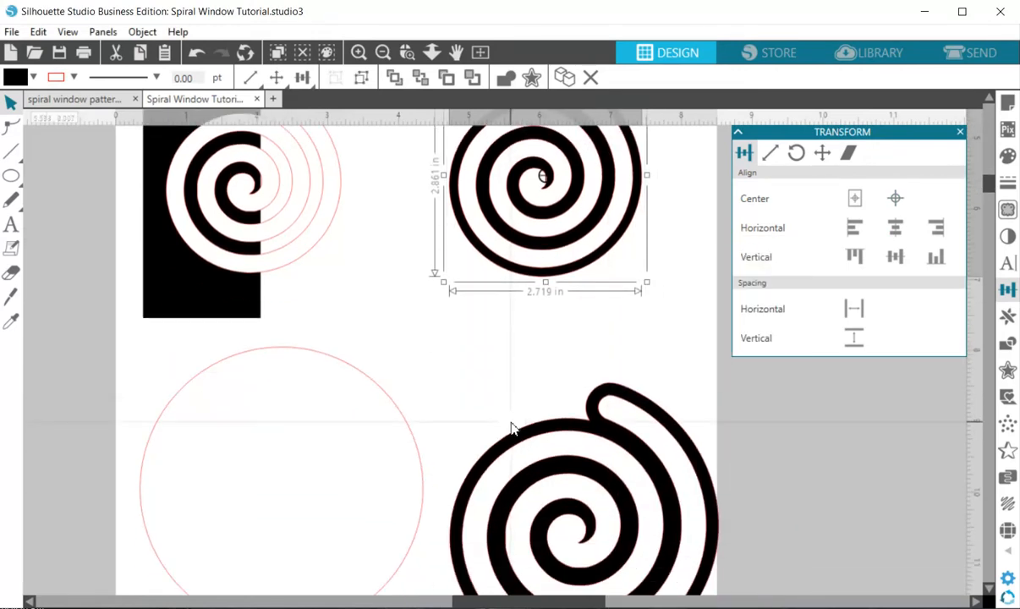
{"action": "scroll", "coordinate": [512, 427], "scroll_direction": "down", "scroll_amount": 2}
{"action": "left_click", "coordinate": [416, 269]}
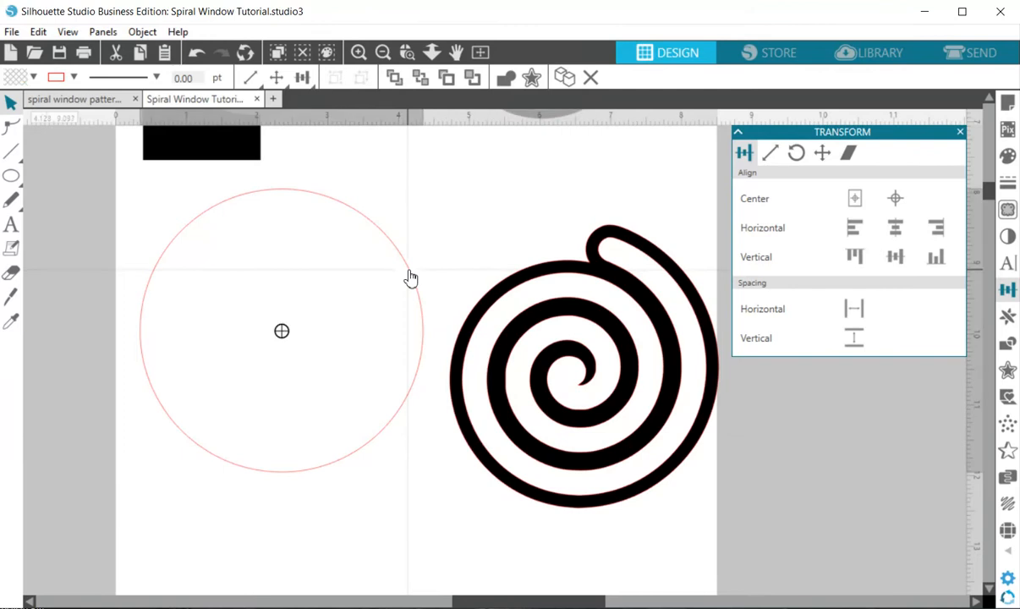
{"action": "left_click", "coordinate": [409, 276]}
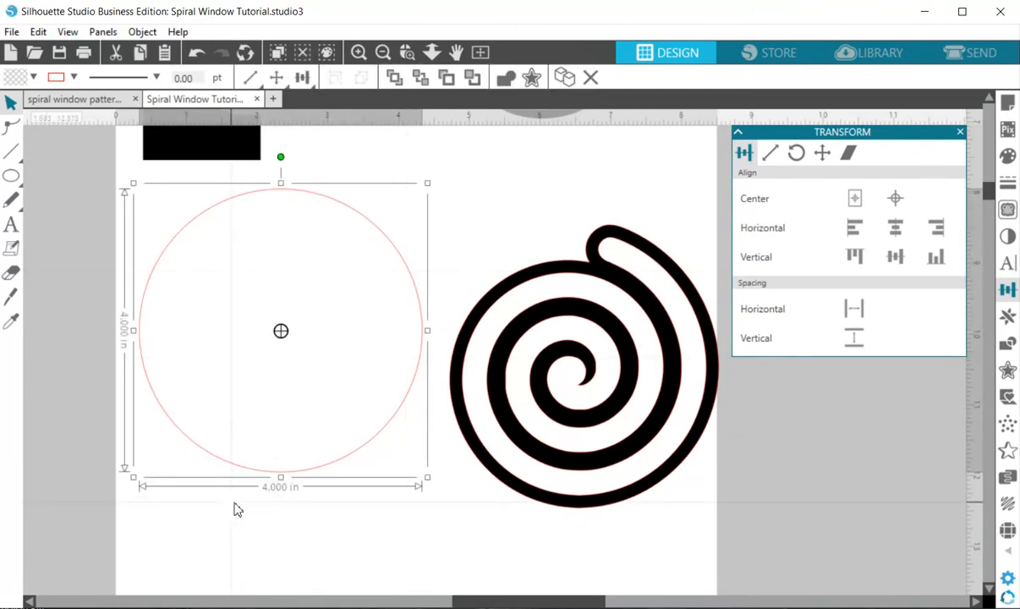
{"action": "left_click_drag", "start_coordinate": [619, 383], "coordinate": [312, 341]}
{"action": "left_click", "coordinate": [453, 283]}
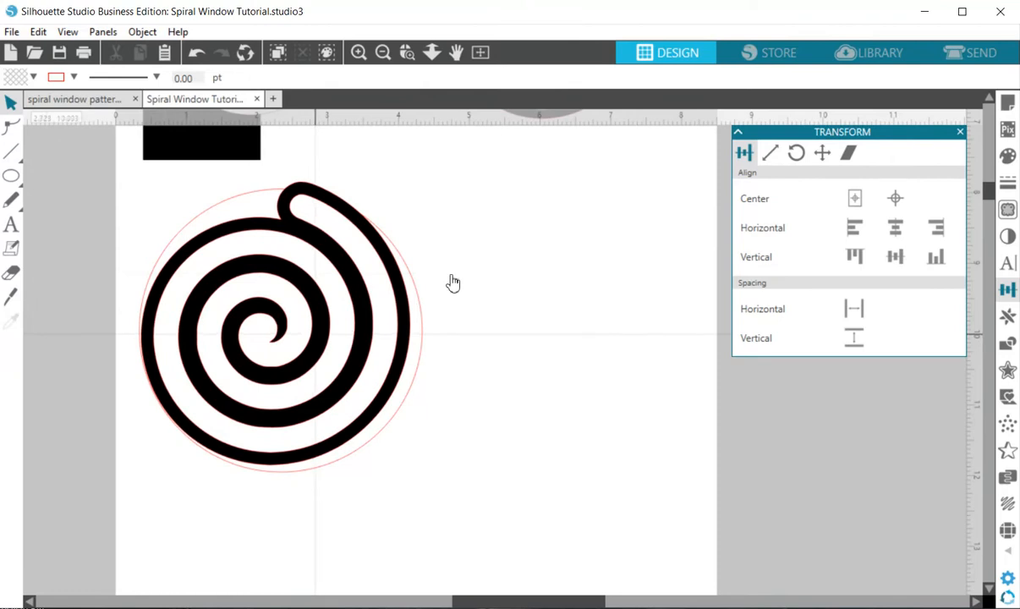
Examine the sizes of the outer and inner rectangles that frame the window panel.
{"action": "left_click", "coordinate": [382, 53]}
{"action": "left_click", "coordinate": [382, 53]}
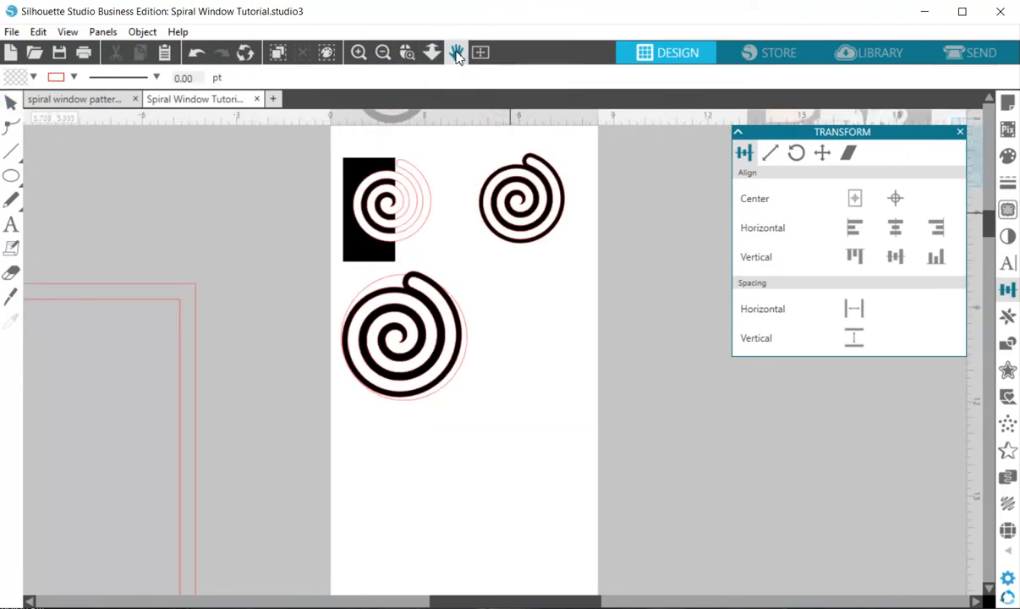
{"action": "left_click_drag", "start_coordinate": [221, 314], "coordinate": [563, 262]}
{"action": "left_click", "coordinate": [382, 54]}
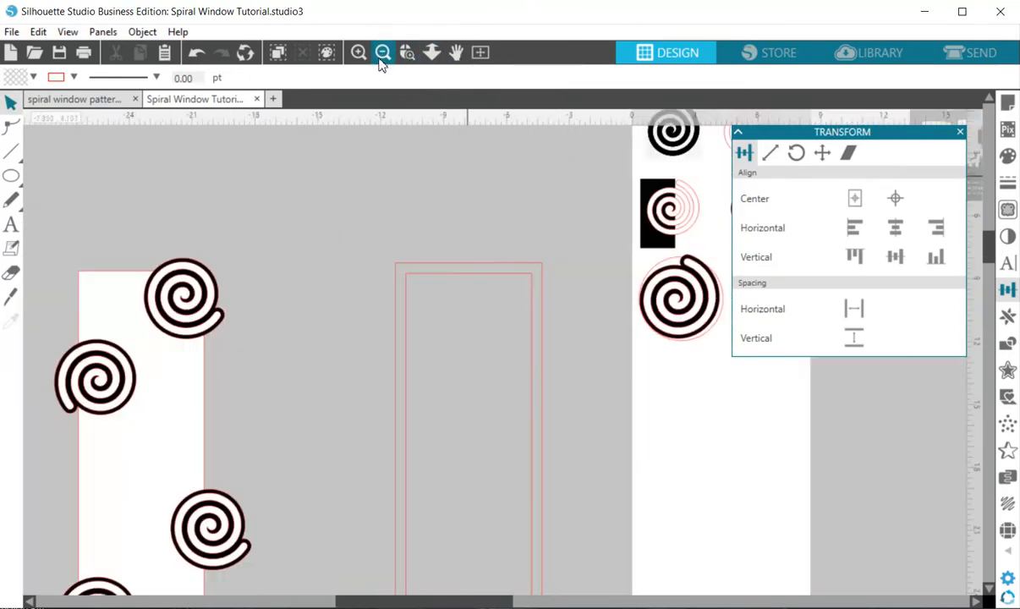
{"action": "scroll", "coordinate": [508, 330], "scroll_direction": "down", "scroll_amount": 1}
{"action": "scroll", "coordinate": [508, 330], "scroll_direction": "down", "scroll_amount": 5}
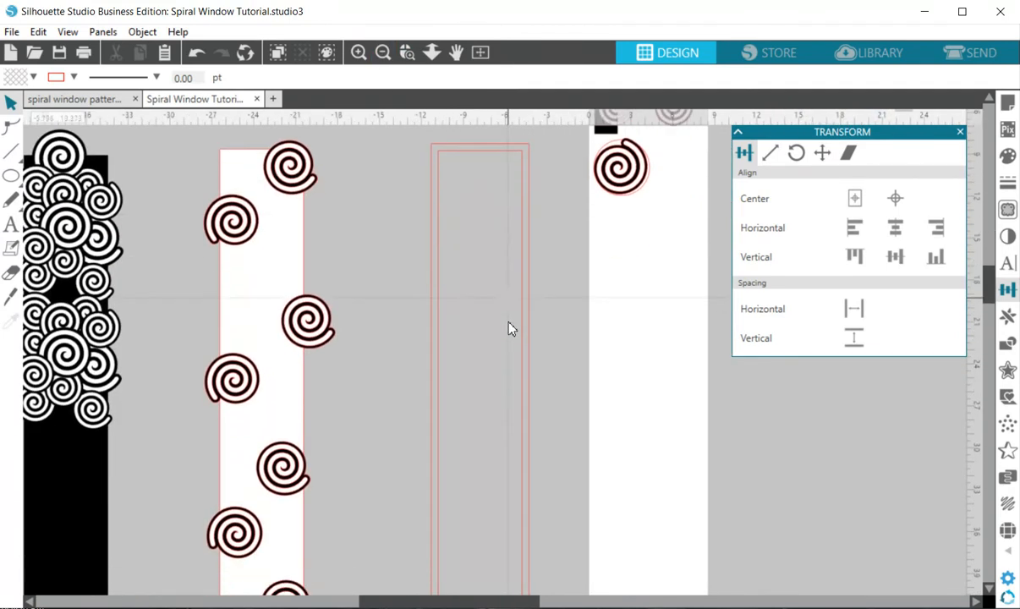
{"action": "left_click", "coordinate": [383, 54]}
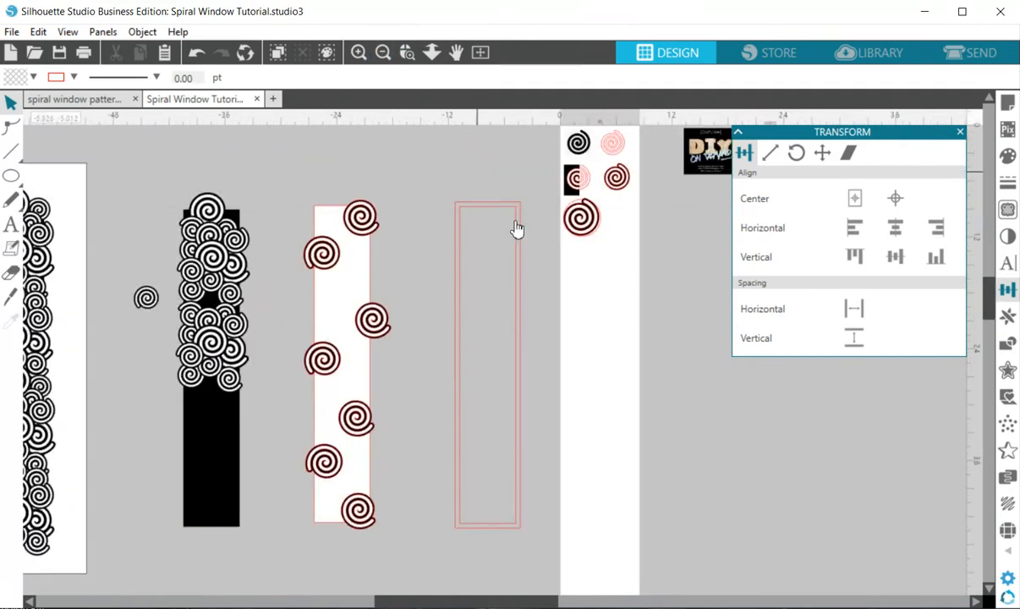
{"action": "left_click", "coordinate": [503, 208]}
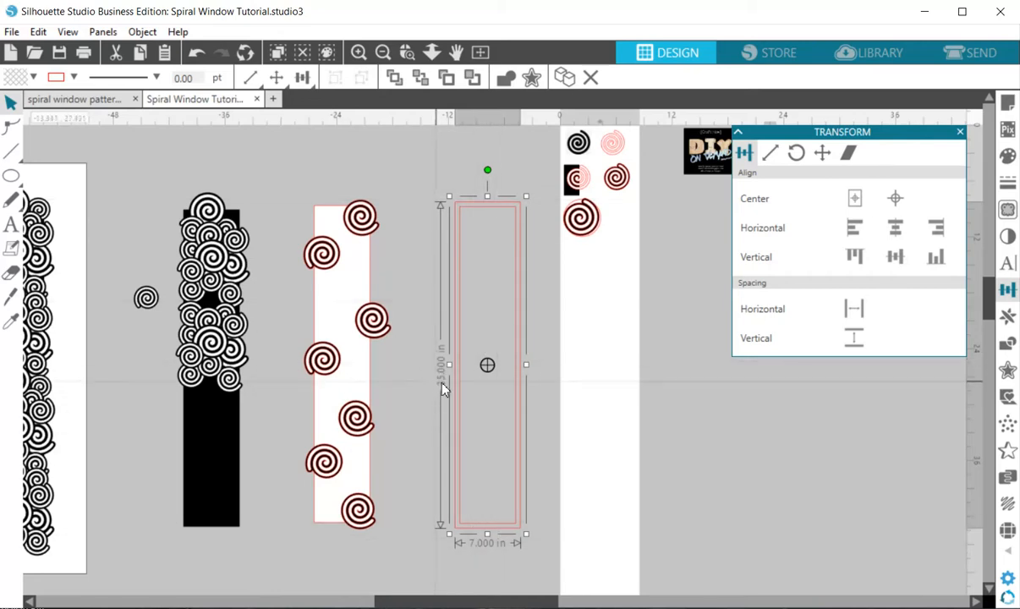
{"action": "left_click", "coordinate": [493, 222]}
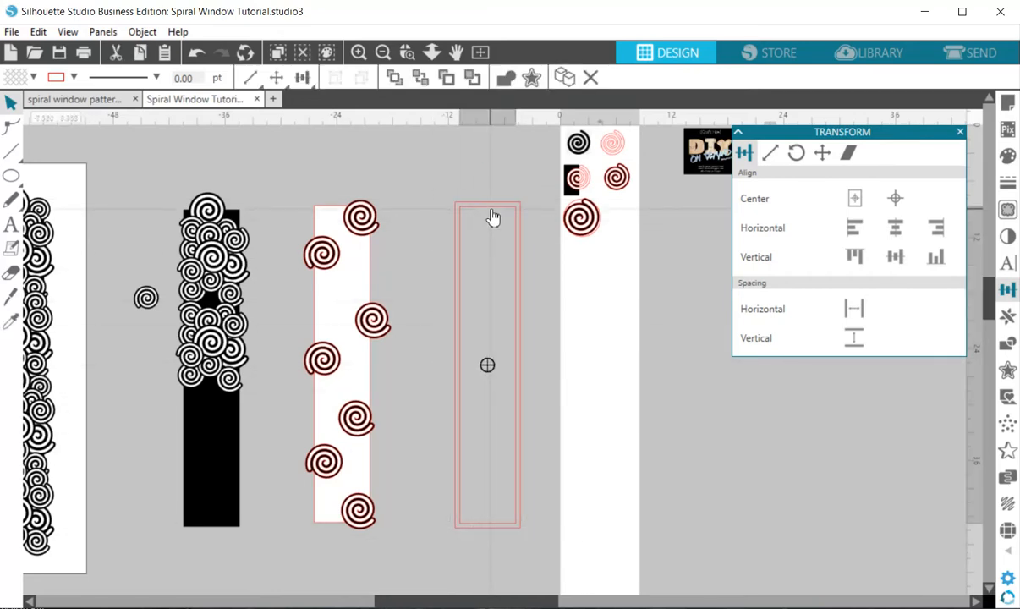
{"action": "left_click", "coordinate": [493, 217]}
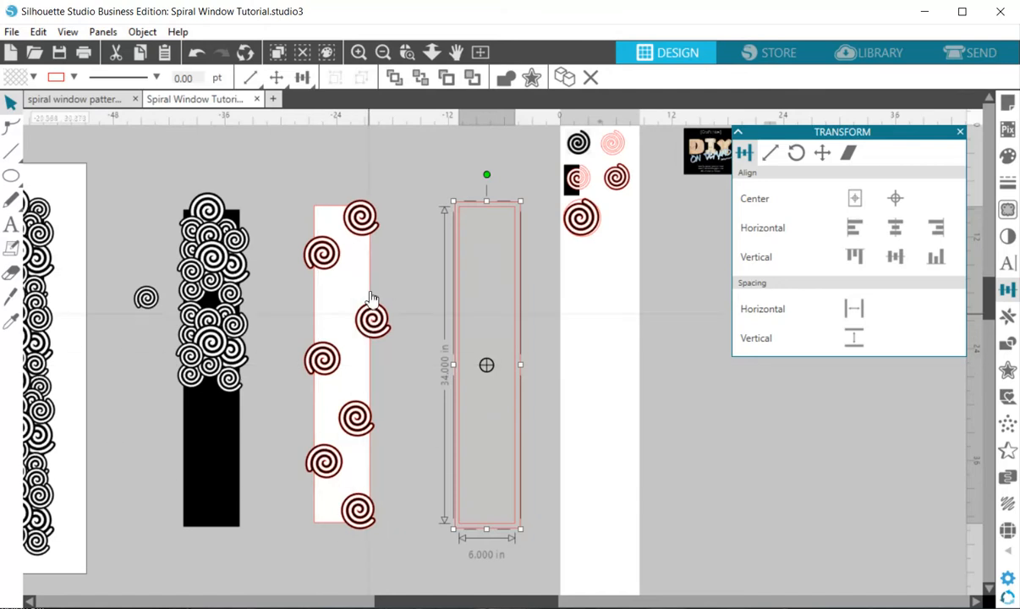
Pull the lower cluster of spirals away from the black panel.
{"action": "left_click", "coordinate": [408, 60]}
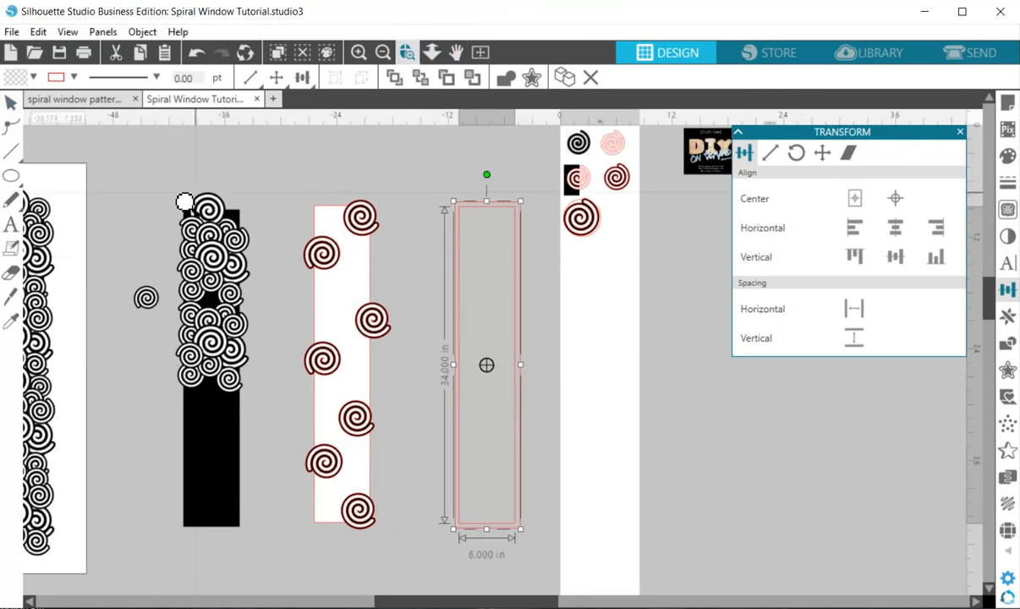
{"action": "left_click_drag", "start_coordinate": [111, 178], "coordinate": [333, 438]}
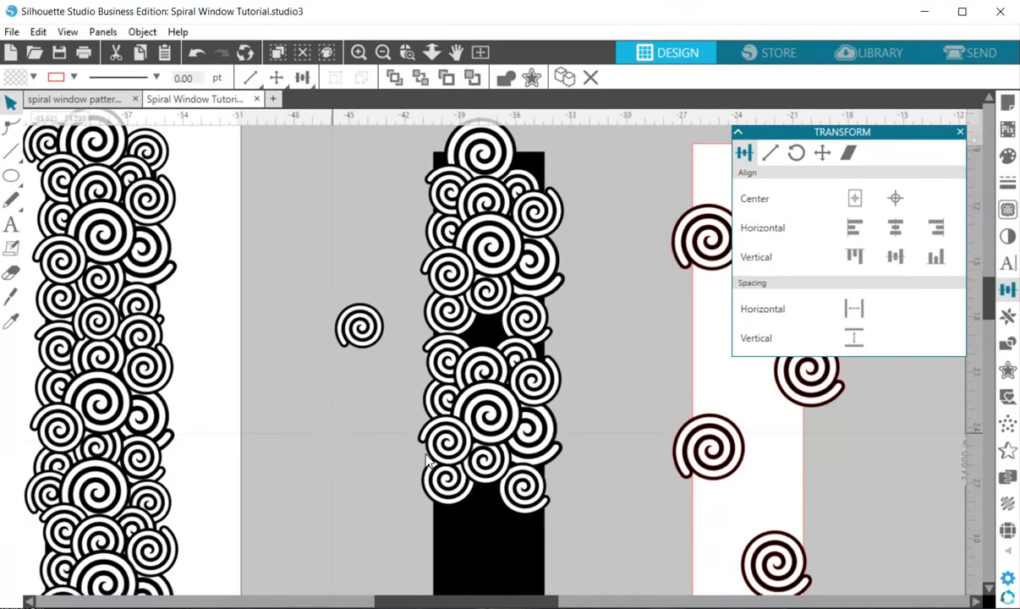
{"action": "left_click_drag", "start_coordinate": [499, 404], "coordinate": [419, 448]}
{"action": "left_click", "coordinate": [553, 397]}
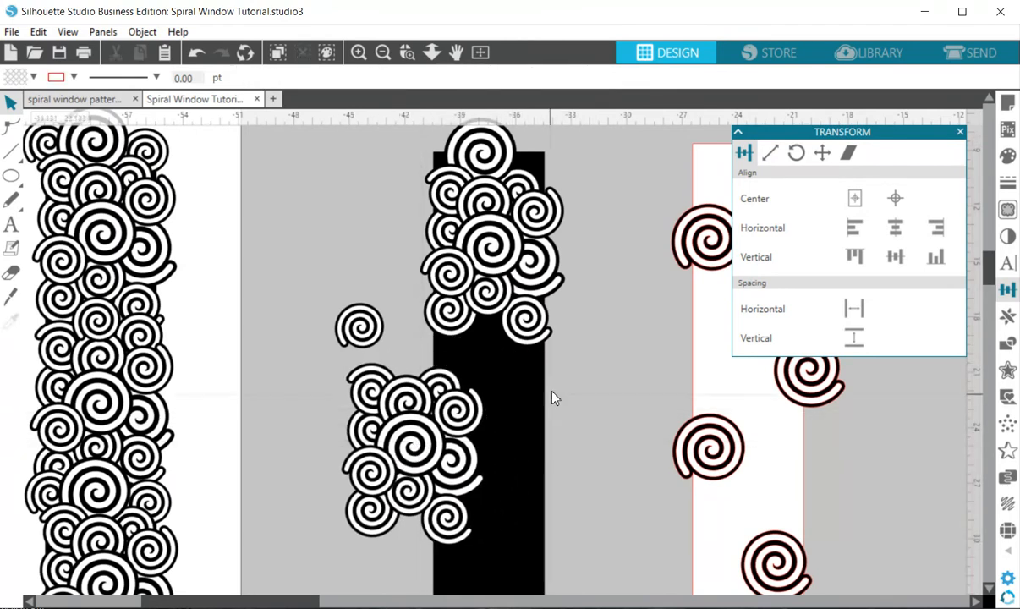
Gather four spirals from the white panel into an overlapping cluster beside it, scaling the topmost one down to about 3.05 in.
{"action": "left_click_drag", "start_coordinate": [708, 445], "coordinate": [635, 418]}
{"action": "left_click_drag", "start_coordinate": [703, 239], "coordinate": [631, 374]}
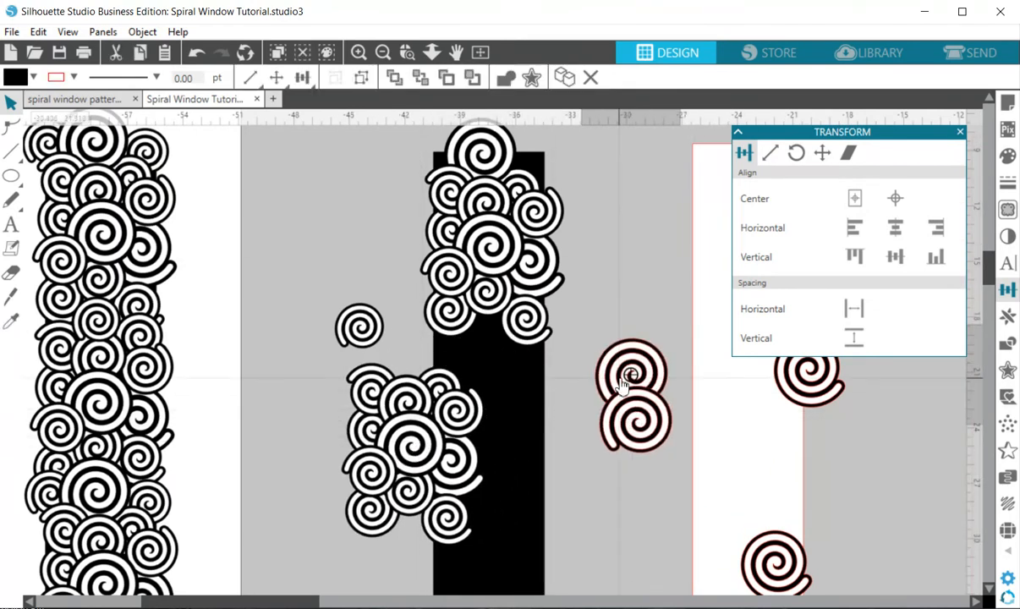
{"action": "left_click_drag", "start_coordinate": [790, 385], "coordinate": [669, 400]}
{"action": "left_click_drag", "start_coordinate": [771, 555], "coordinate": [669, 334]}
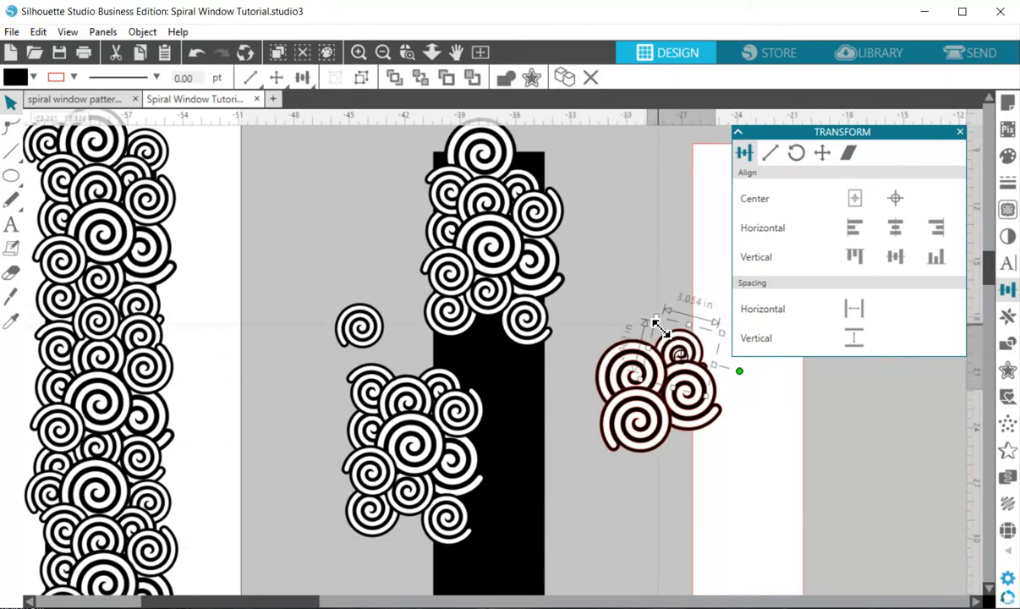
Shrink the upper-left spiral of the new cluster and bring its right-hand spiral to the front.
{"action": "left_click", "coordinate": [641, 393]}
{"action": "mouse_move", "coordinate": [622, 321]}
{"action": "left_mouse_down"}
{"action": "mouse_move", "coordinate": [643, 326]}
{"action": "mouse_move", "coordinate": [632, 326]}
{"action": "left_mouse_up"}
{"action": "right_click", "coordinate": [687, 406]}
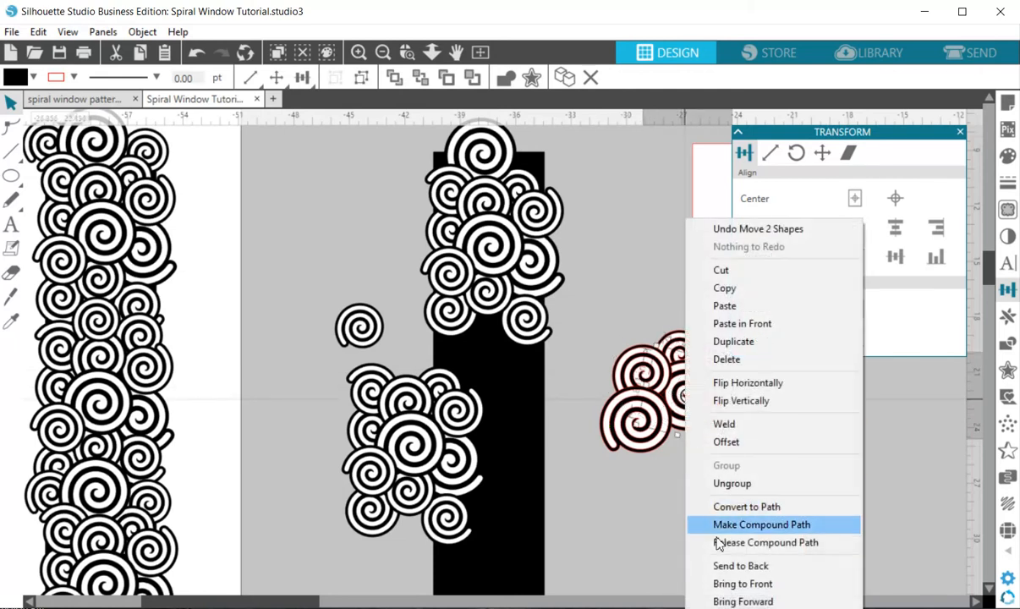
{"action": "left_click", "coordinate": [742, 583]}
{"action": "left_click", "coordinate": [665, 479]}
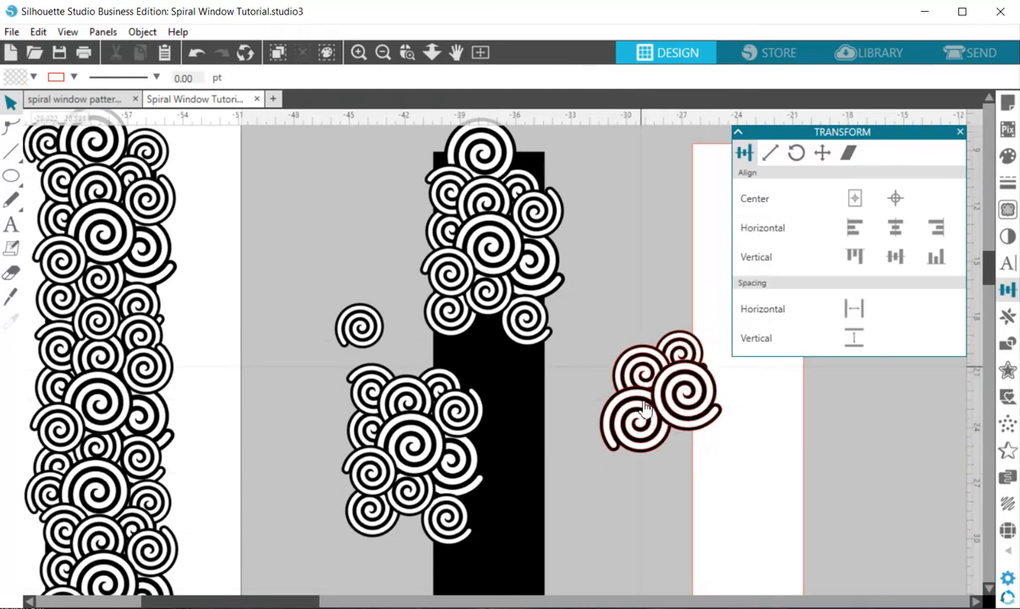
Place the detached spiral cluster back on the black panel below the upper one and fill the remaining gap with the single small spiral.
{"action": "left_click_drag", "start_coordinate": [424, 430], "coordinate": [495, 385]}
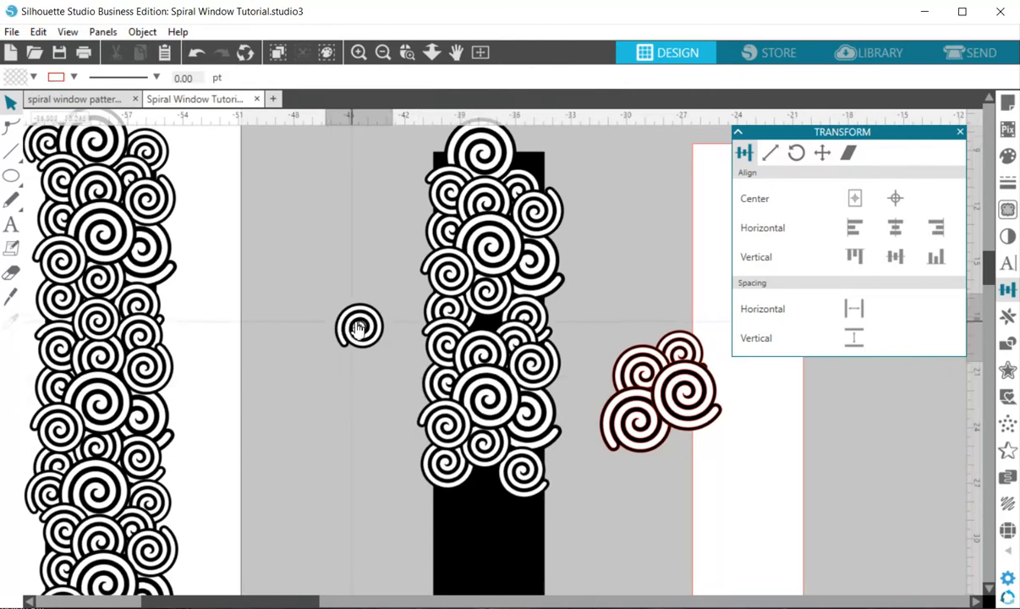
{"action": "left_click_drag", "start_coordinate": [358, 325], "coordinate": [478, 326]}
{"action": "left_click", "coordinate": [539, 370]}
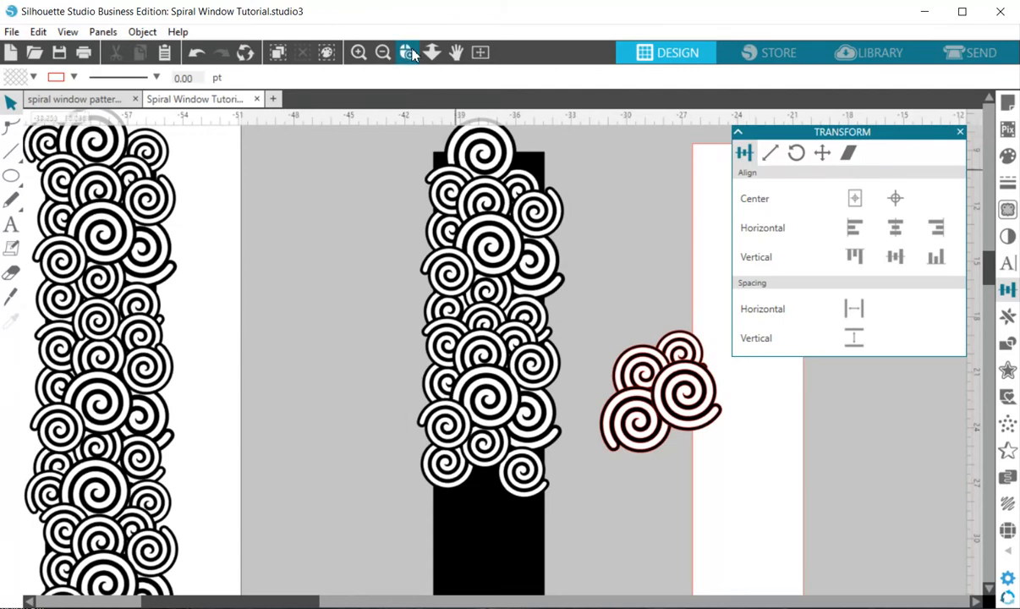
Shift the white background rectangle behind the finished spiral column slightly to the right.
{"action": "left_click", "coordinate": [456, 53]}
{"action": "left_click_drag", "start_coordinate": [254, 148], "coordinate": [508, 146]}
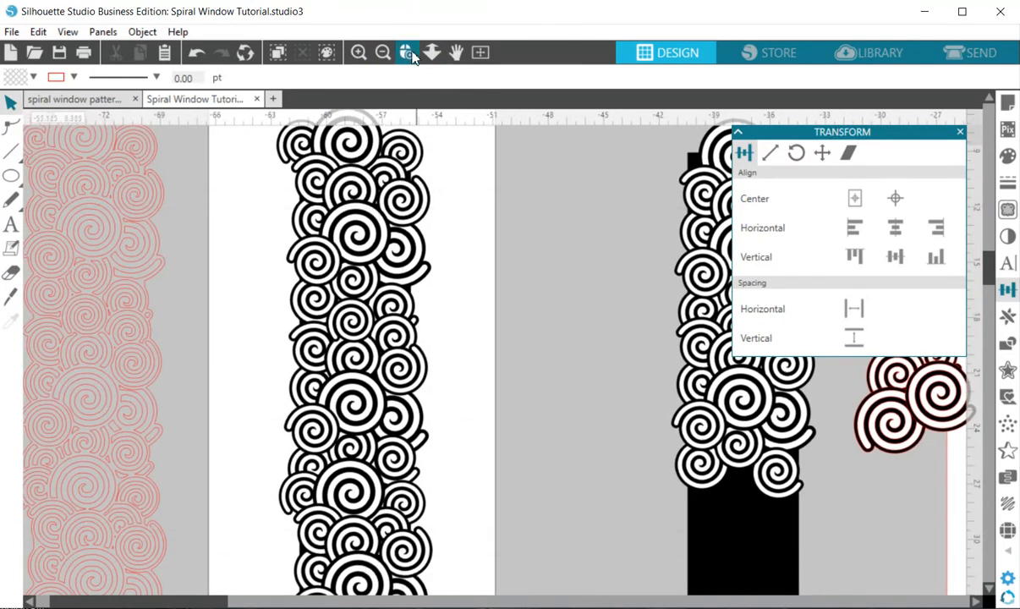
{"action": "left_click", "coordinate": [382, 54]}
{"action": "left_click", "coordinate": [382, 54]}
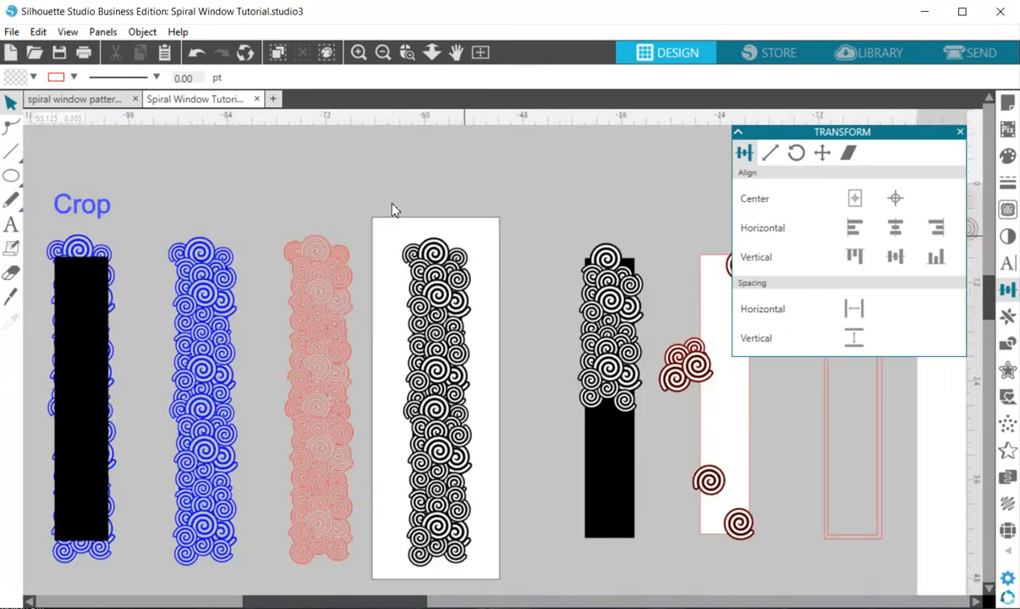
{"action": "left_click_drag", "start_coordinate": [386, 246], "coordinate": [391, 236]}
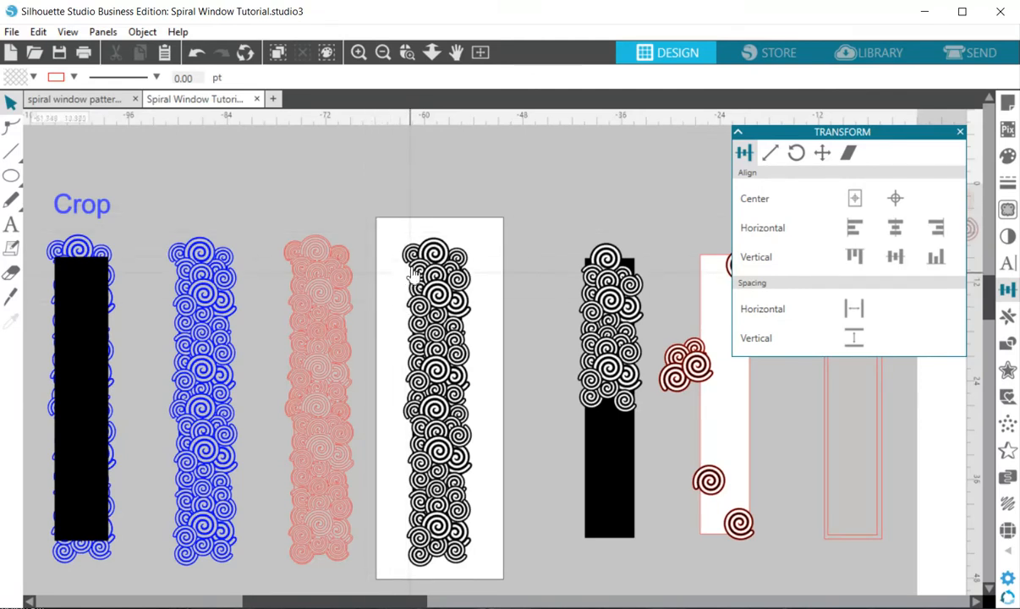
Nudge the red traced outline of the spiral column slightly upward.
{"action": "left_click", "coordinate": [409, 55]}
{"action": "left_click_drag", "start_coordinate": [264, 213], "coordinate": [381, 342]}
{"action": "left_click_drag", "start_coordinate": [480, 332], "coordinate": [485, 319]}
{"action": "left_click", "coordinate": [484, 319]}
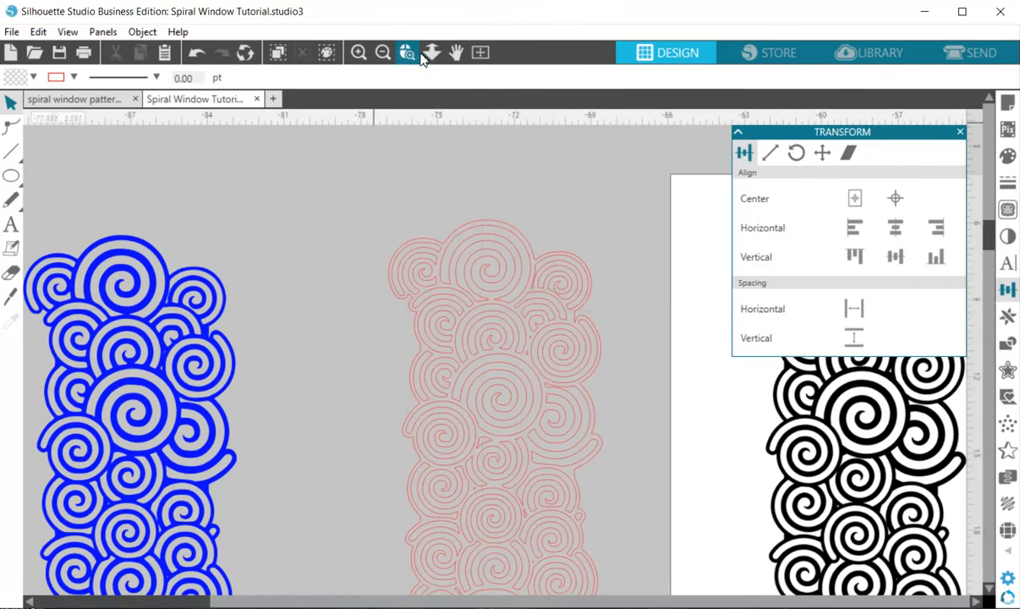
Shift the free blue spiral column between the Crop example and the red traced outline slightly up and to the right.
{"action": "left_click", "coordinate": [456, 53]}
{"action": "left_click_drag", "start_coordinate": [126, 247], "coordinate": [577, 155]}
{"action": "left_click_drag", "start_coordinate": [599, 330], "coordinate": [539, 328]}
{"action": "left_click", "coordinate": [382, 52]}
{"action": "left_click", "coordinate": [382, 52]}
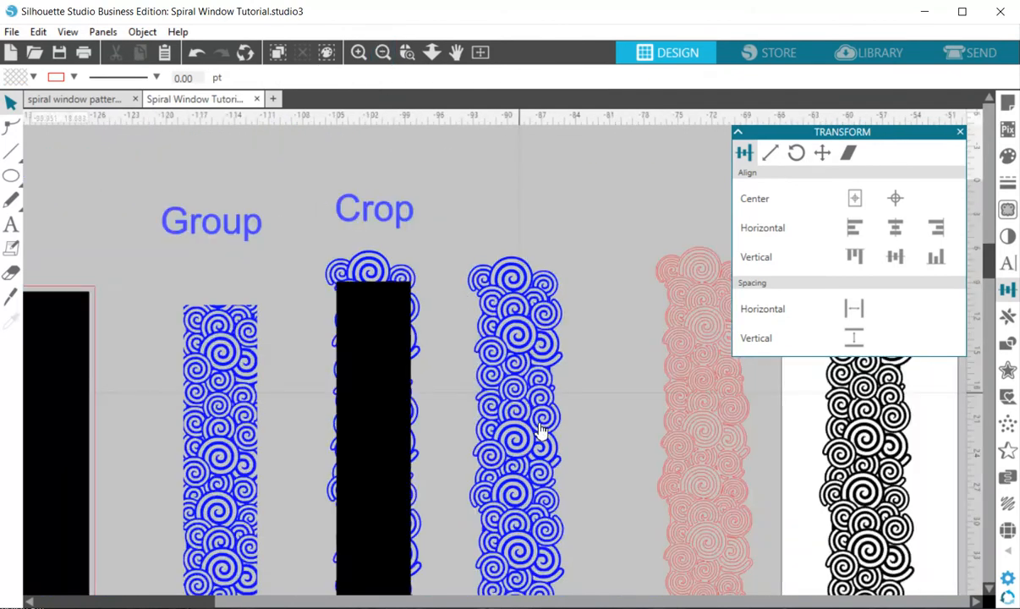
{"action": "left_click", "coordinate": [553, 376]}
Try the black rectangle at several positions over the blue spiral column under the Crop label.
{"action": "left_click", "coordinate": [412, 388]}
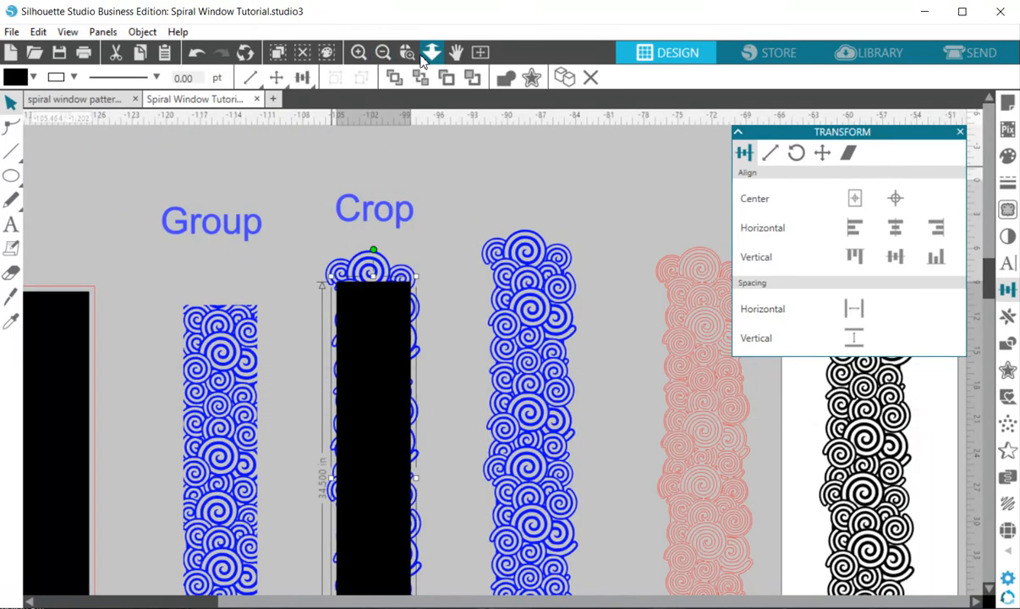
{"action": "left_click_drag", "start_coordinate": [422, 296], "coordinate": [519, 186]}
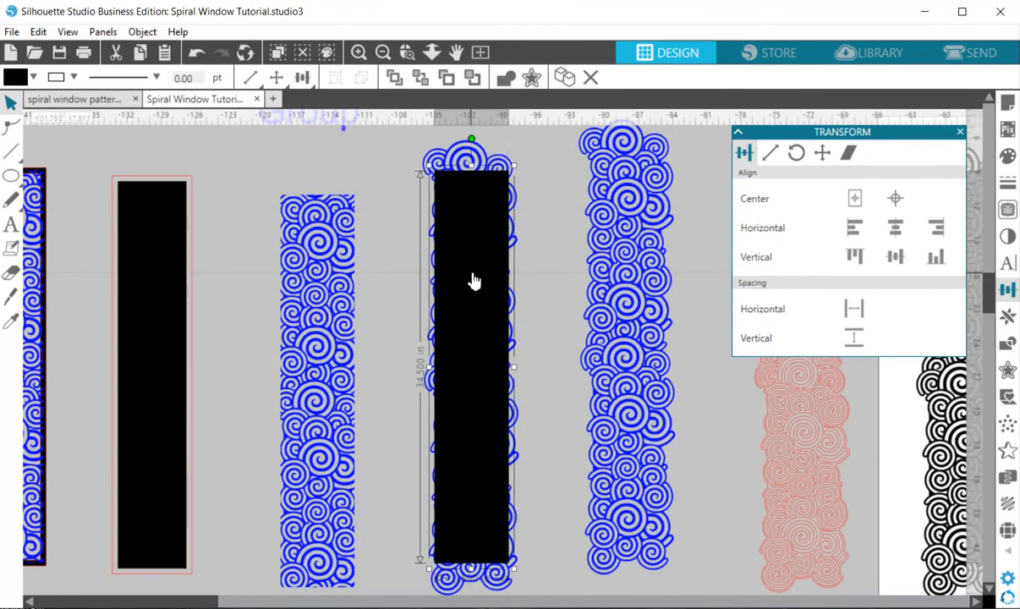
{"action": "left_click_drag", "start_coordinate": [472, 283], "coordinate": [458, 283]}
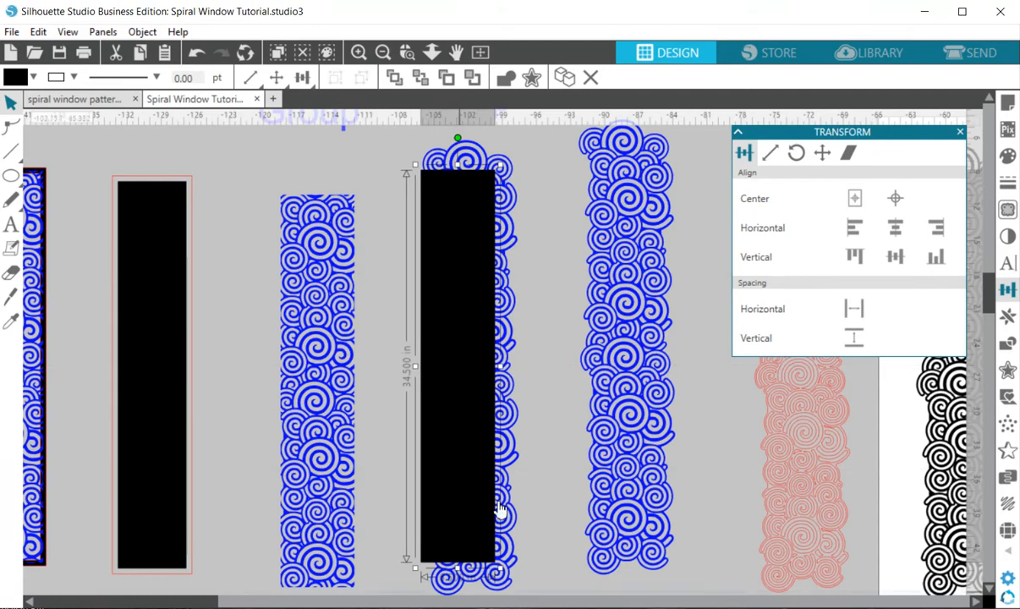
{"action": "left_click_drag", "start_coordinate": [444, 383], "coordinate": [470, 365]}
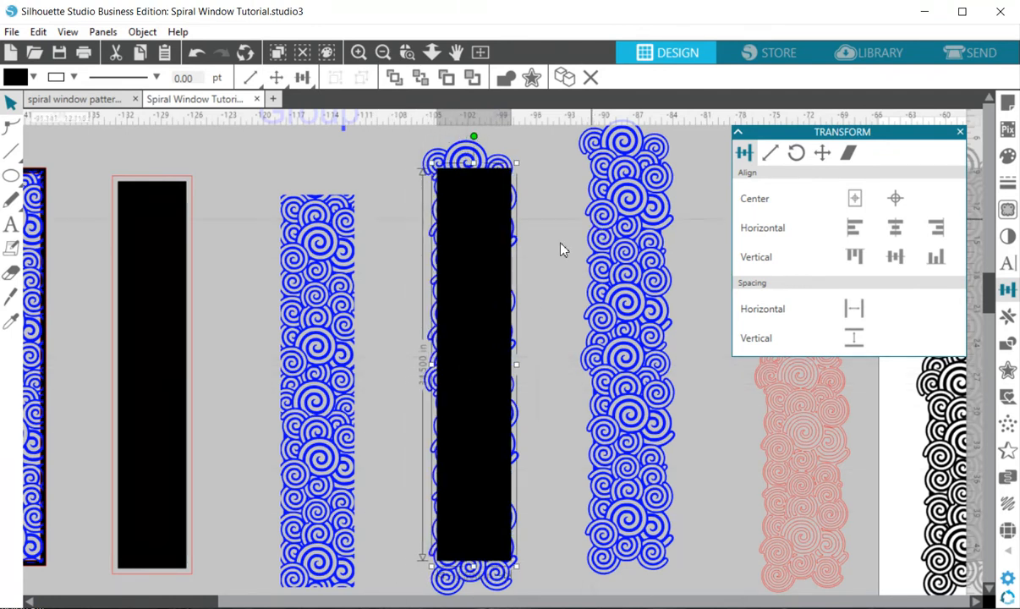
{"action": "left_click_drag", "start_coordinate": [462, 494], "coordinate": [490, 472]}
Centre the black rectangle and the blue spiral column under the Crop label on each other.
{"action": "key", "text": "Escape"}
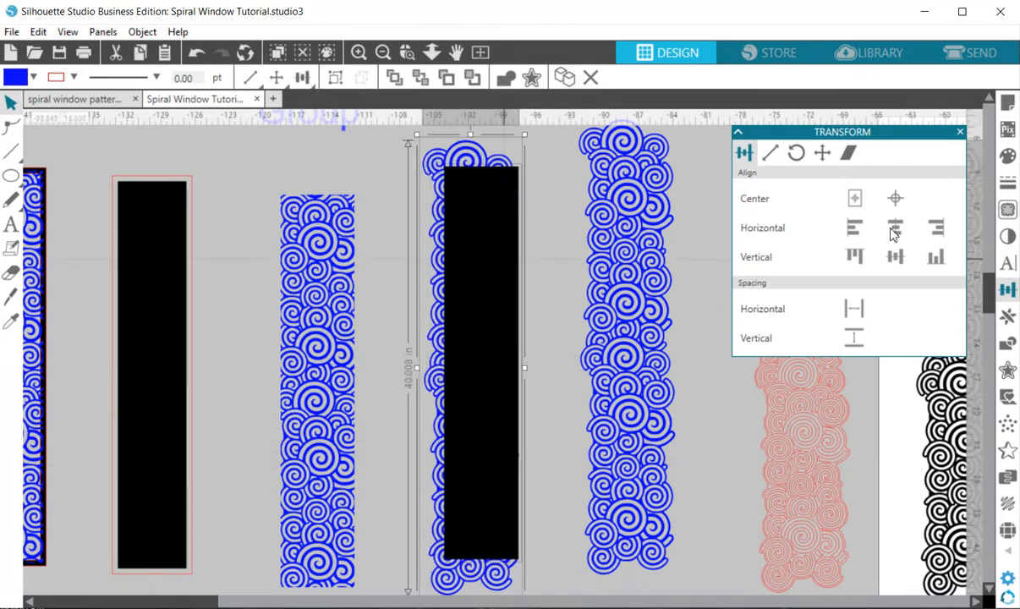
{"action": "left_click", "coordinate": [897, 199]}
{"action": "left_click", "coordinate": [548, 288]}
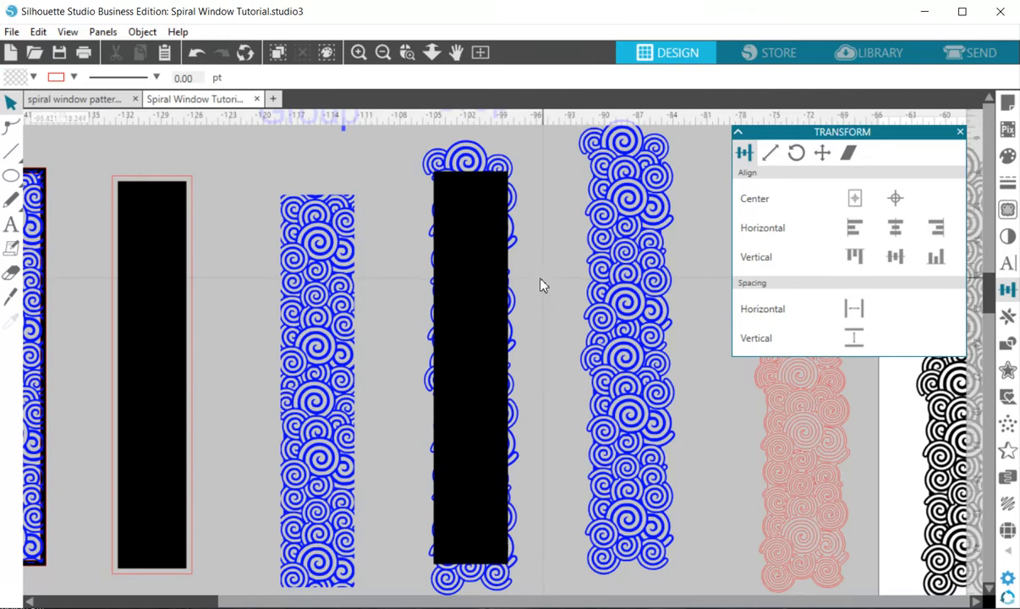
Select the black rectangle and its spiral column and bring up the Crop option among the Modify commands without applying it.
{"action": "scroll", "coordinate": [426, 187], "scroll_direction": "up", "scroll_amount": 2}
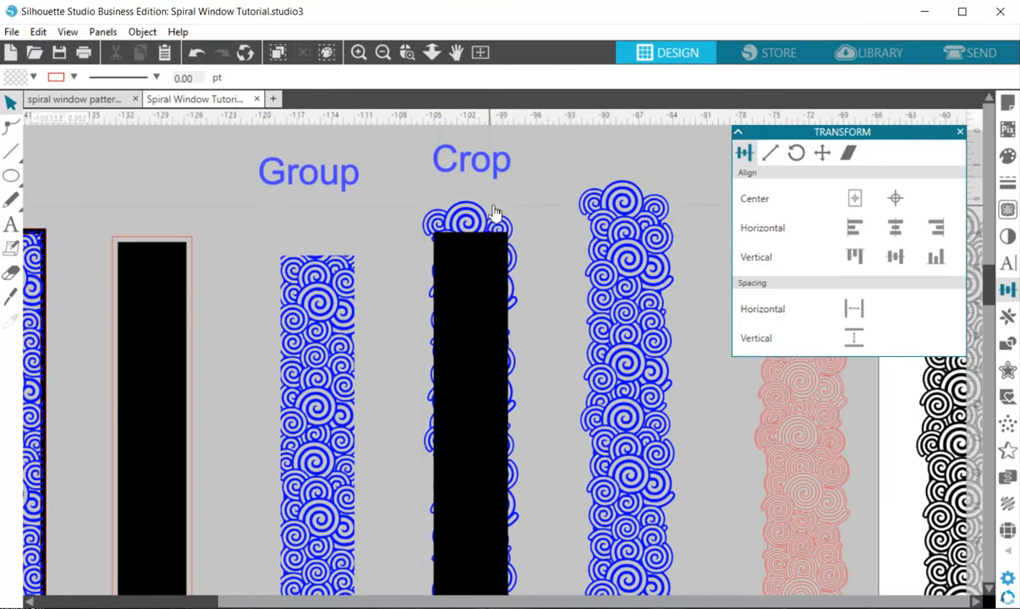
{"action": "left_click", "coordinate": [497, 252]}
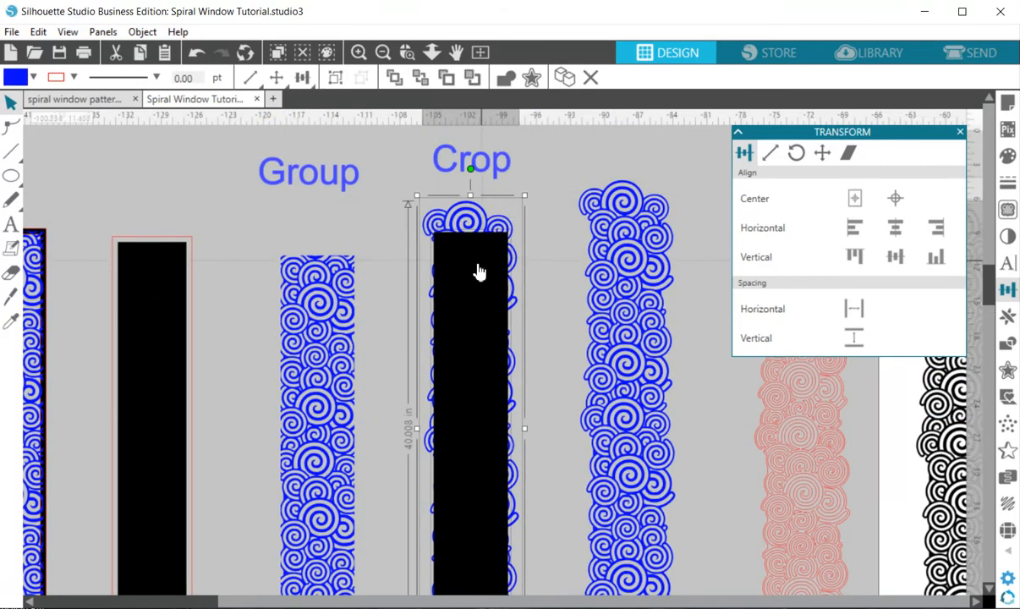
{"action": "left_click", "coordinate": [141, 33]}
{"action": "mouse_move", "coordinate": [330, 144]}
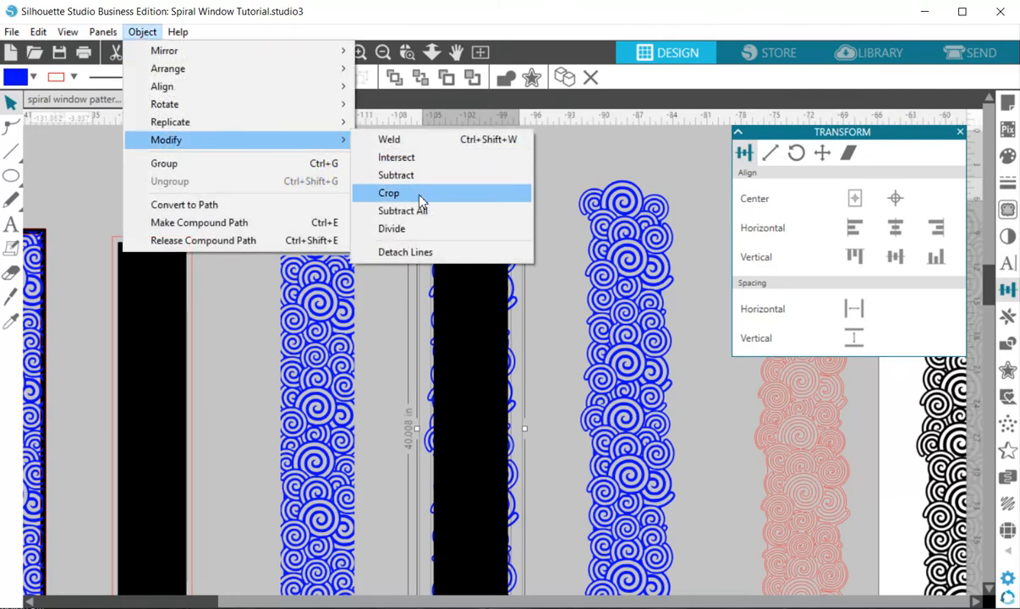
{"action": "left_click", "coordinate": [506, 200]}
Nudge the cropped spiral column under the Group label slightly upward and ungroup it.
{"action": "left_click_drag", "start_coordinate": [325, 296], "coordinate": [326, 289]}
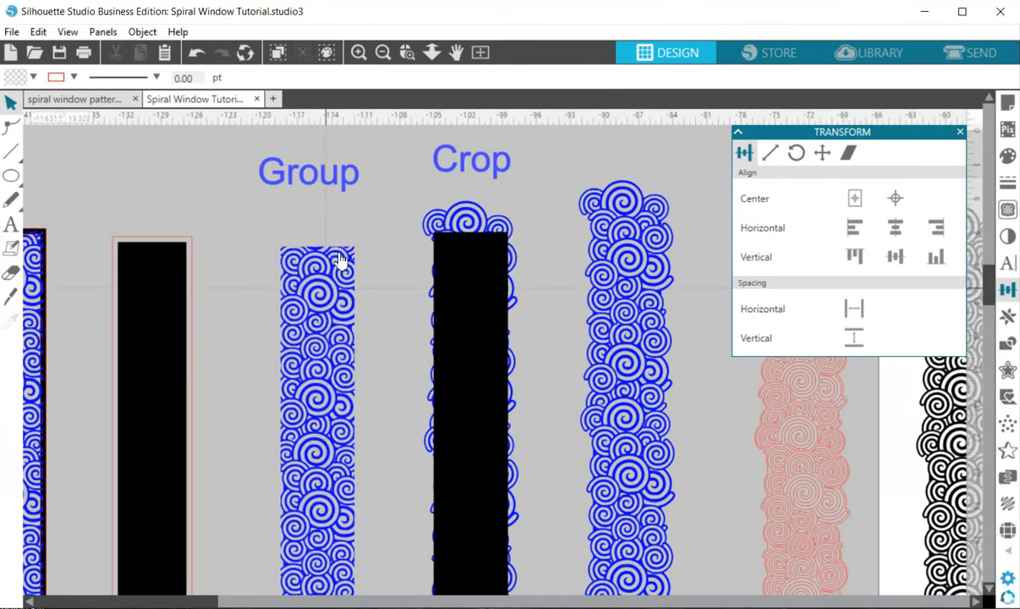
{"action": "left_click", "coordinate": [382, 53]}
{"action": "left_click", "coordinate": [407, 52]}
{"action": "left_click_drag", "start_coordinate": [297, 188], "coordinate": [483, 554]}
{"action": "left_click", "coordinate": [508, 379]}
{"action": "right_click", "coordinate": [508, 379]}
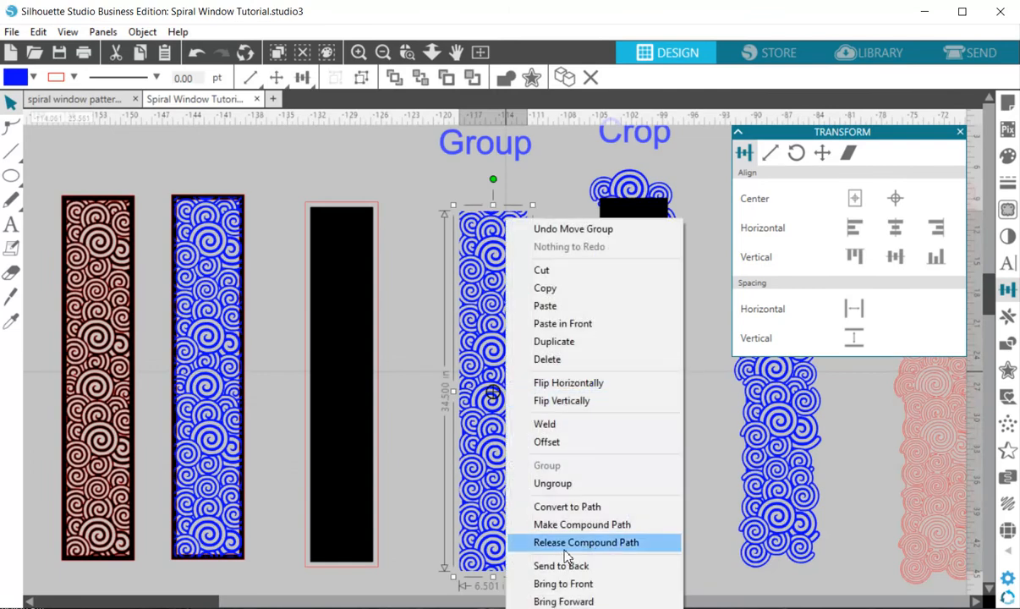
{"action": "left_click", "coordinate": [529, 484]}
Try moving part of the ungrouped spiral column and undo the move.
{"action": "left_click", "coordinate": [554, 419]}
{"action": "mouse_move", "coordinate": [489, 429]}
{"action": "left_mouse_down"}
{"action": "mouse_move", "coordinate": [391, 426]}
{"action": "mouse_move", "coordinate": [478, 426]}
{"action": "left_mouse_up"}
{"action": "left_click", "coordinate": [300, 131]}
{"action": "left_click", "coordinate": [195, 54]}
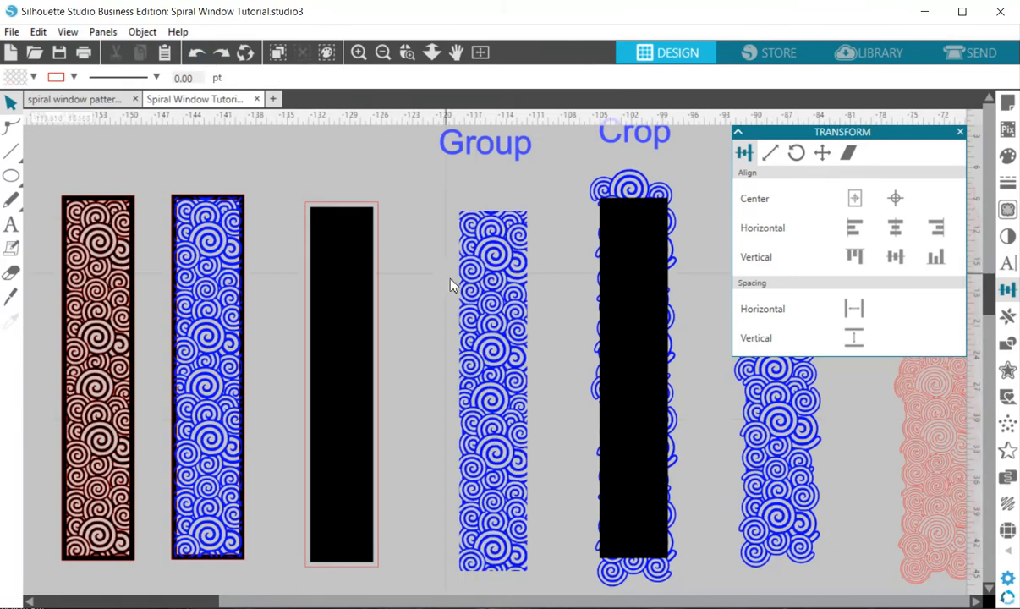
Group all pieces of the cropped spiral column again and move the column slightly to the left.
{"action": "left_click_drag", "start_coordinate": [442, 180], "coordinate": [548, 574]}
{"action": "right_click", "coordinate": [482, 415]}
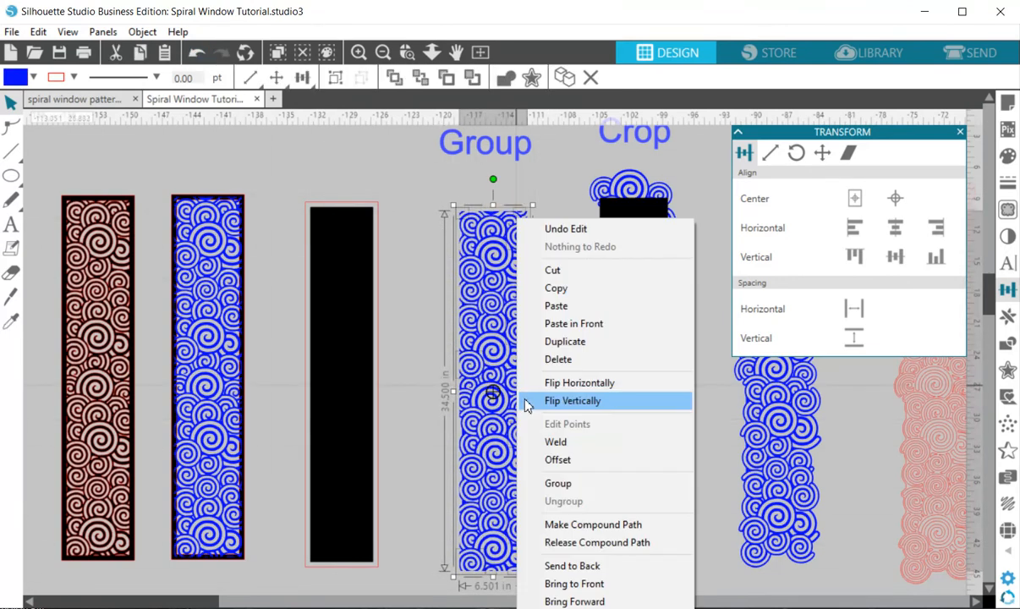
{"action": "left_click", "coordinate": [531, 461]}
{"action": "left_click", "coordinate": [528, 409]}
{"action": "left_click_drag", "start_coordinate": [483, 398], "coordinate": [476, 396]}
{"action": "left_click", "coordinate": [402, 267]}
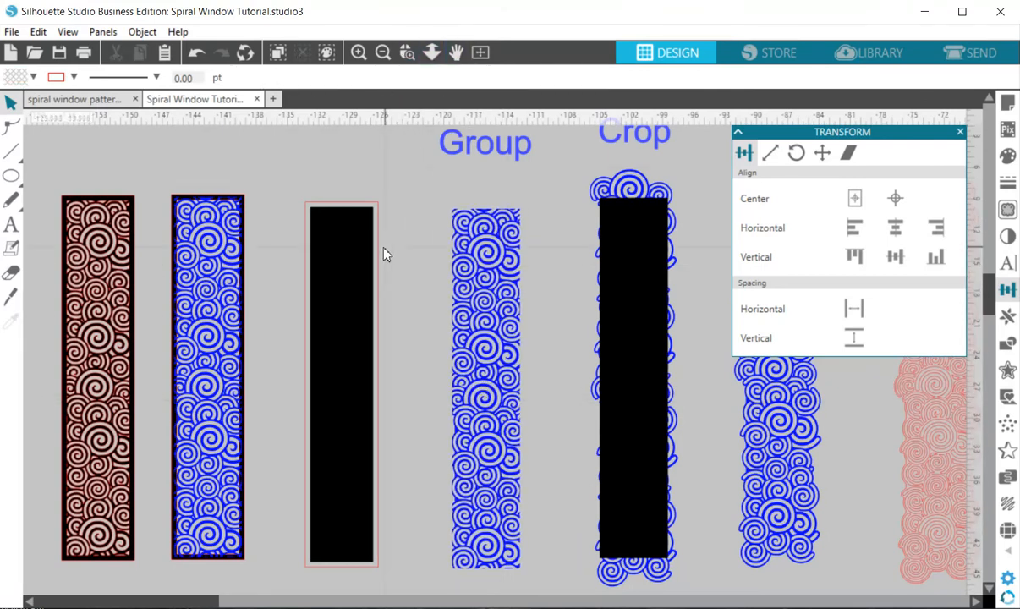
Separate the black rectangle from the larger red outline, place it back inside and centre the two on each other.
{"action": "left_click_drag", "start_coordinate": [353, 258], "coordinate": [371, 273]}
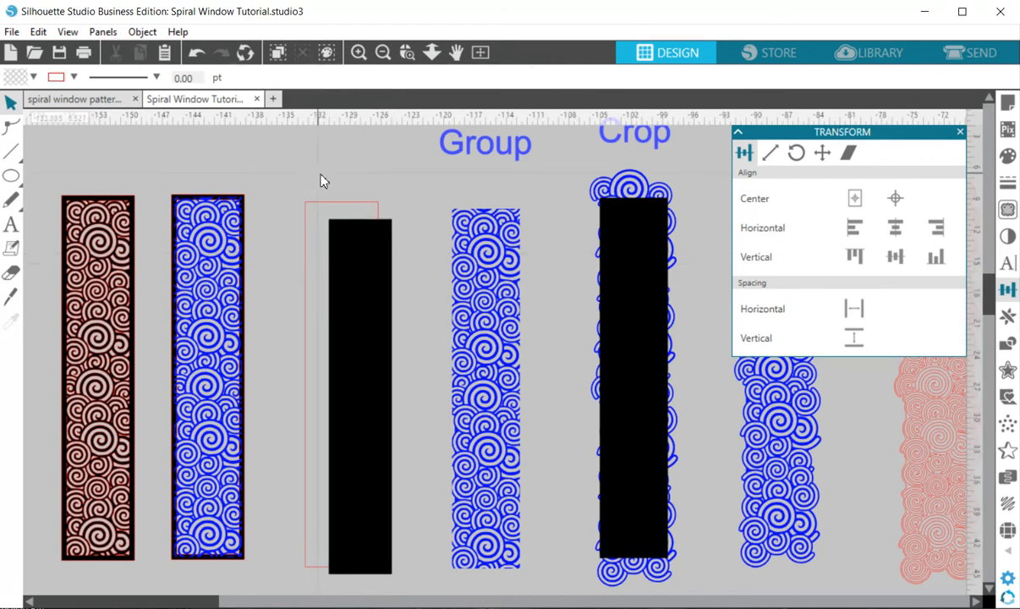
{"action": "left_click", "coordinate": [324, 205]}
{"action": "left_click", "coordinate": [343, 274]}
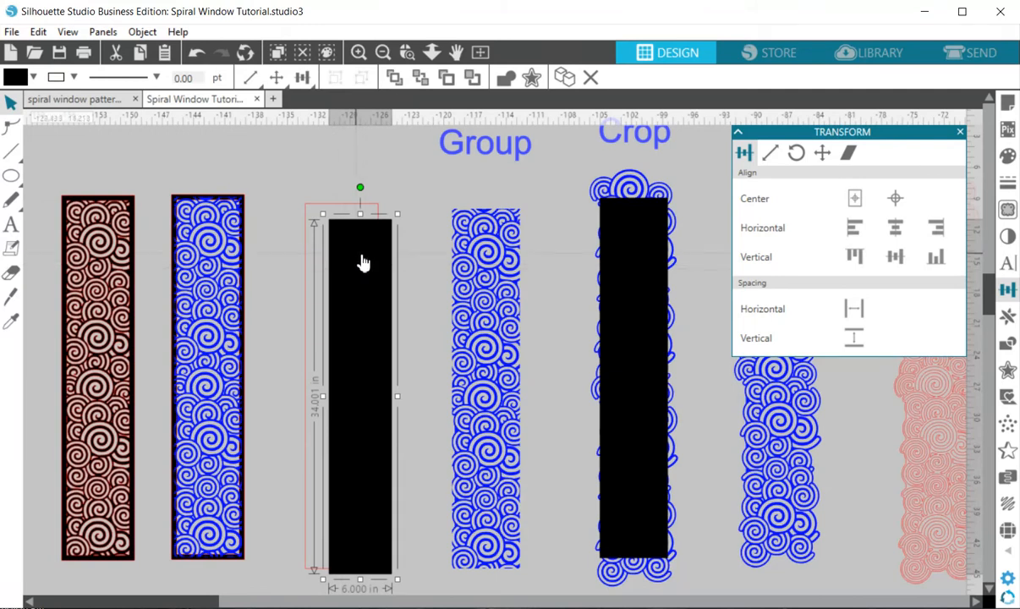
{"action": "left_click_drag", "start_coordinate": [357, 273], "coordinate": [342, 258]}
{"action": "left_click", "coordinate": [325, 205]}
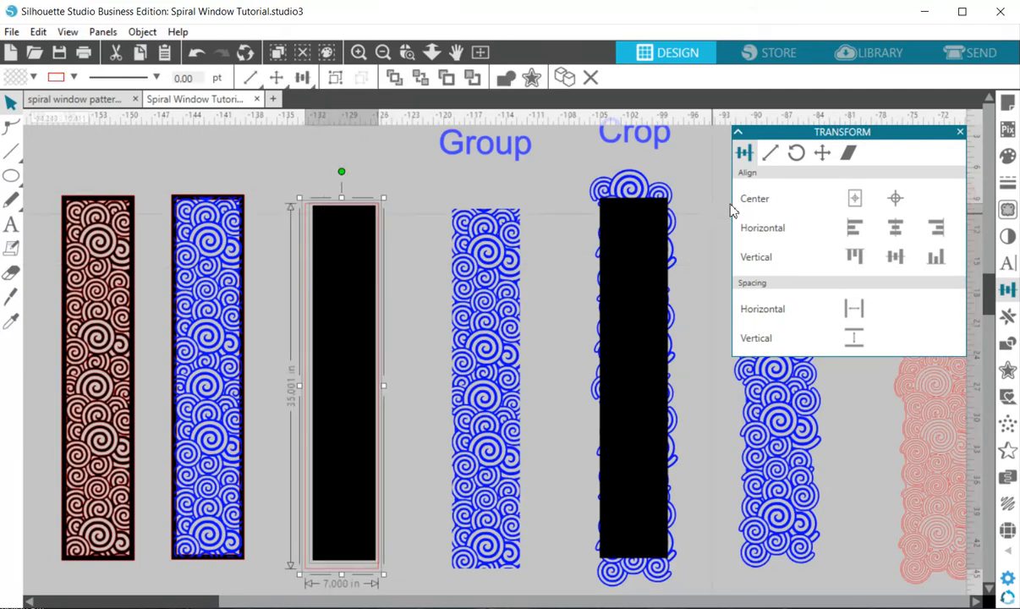
{"action": "left_click", "coordinate": [900, 197]}
Combine the two rectangles into a compound-path frame filled with black, and place the cropped blue spiral column over it.
{"action": "right_click", "coordinate": [327, 269]}
{"action": "left_click", "coordinate": [397, 540]}
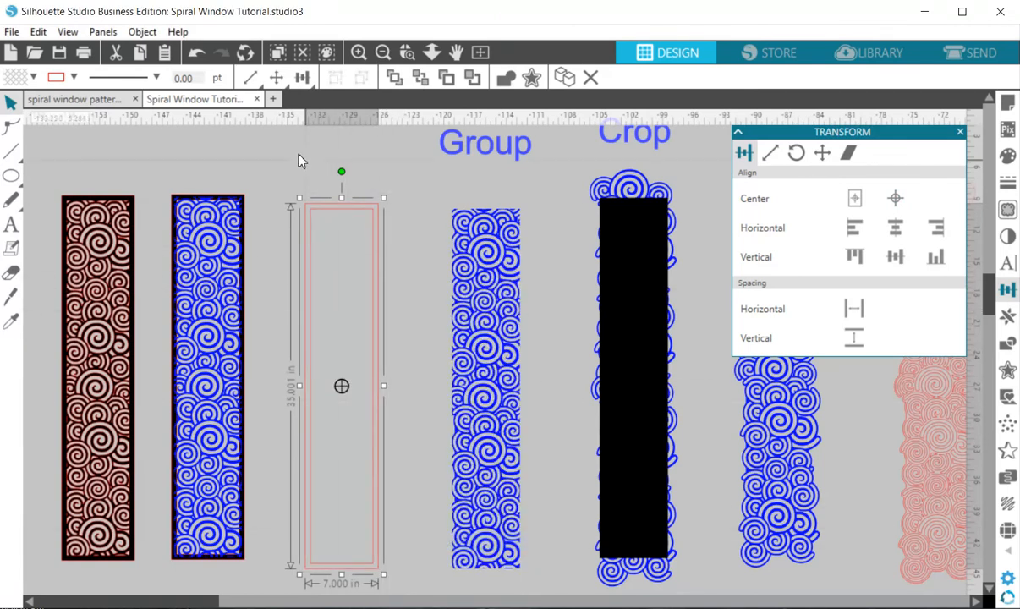
{"action": "left_click", "coordinate": [33, 77]}
{"action": "left_click", "coordinate": [109, 111]}
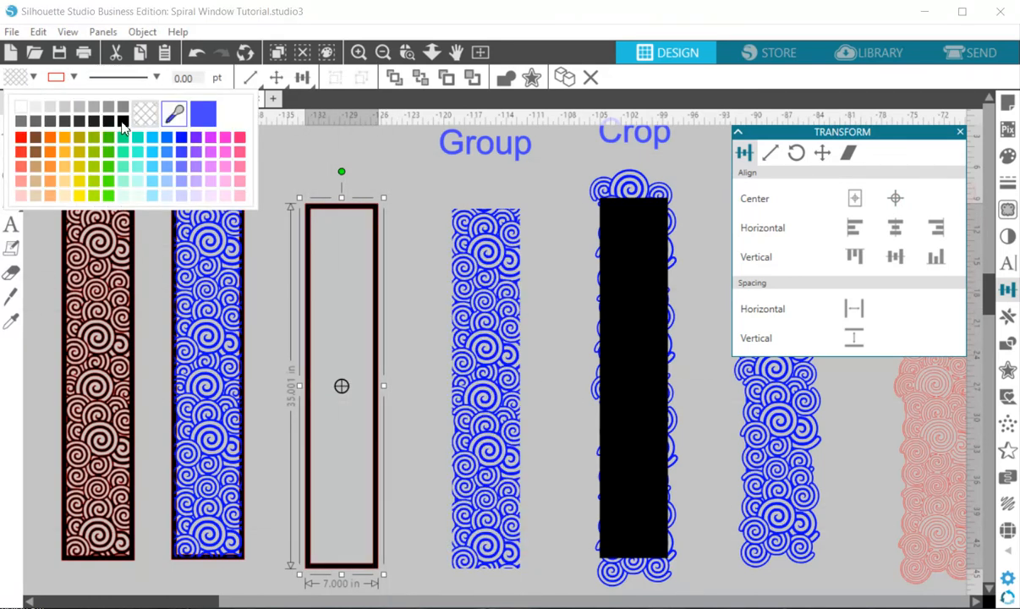
{"action": "left_click", "coordinate": [366, 269]}
{"action": "left_click_drag", "start_coordinate": [468, 264], "coordinate": [349, 264]}
Weld the blue spirals and black frame of the neighbouring assembled panel into one shape.
{"action": "left_click", "coordinate": [193, 211]}
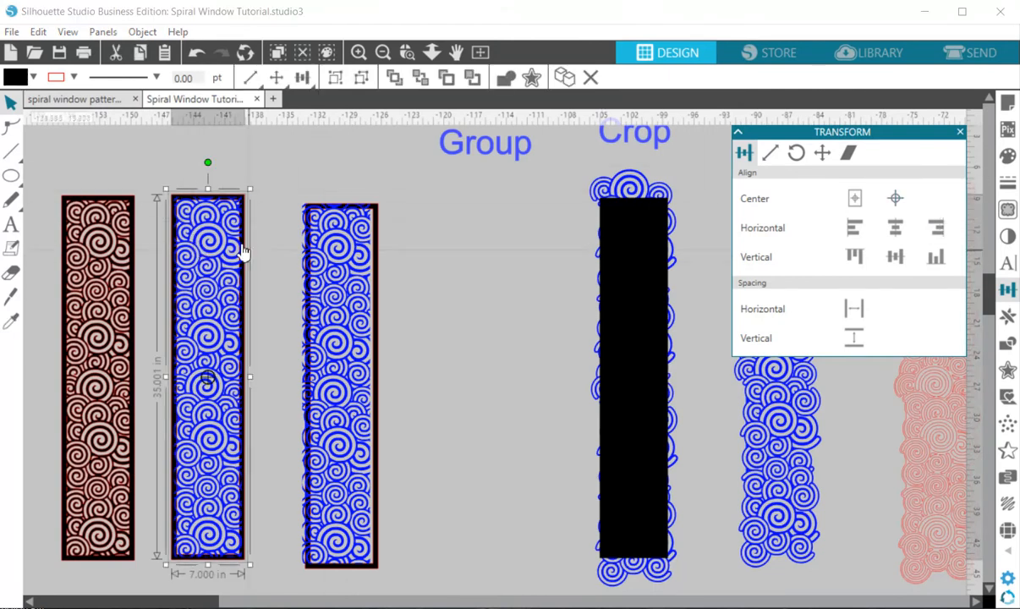
{"action": "right_click", "coordinate": [189, 208]}
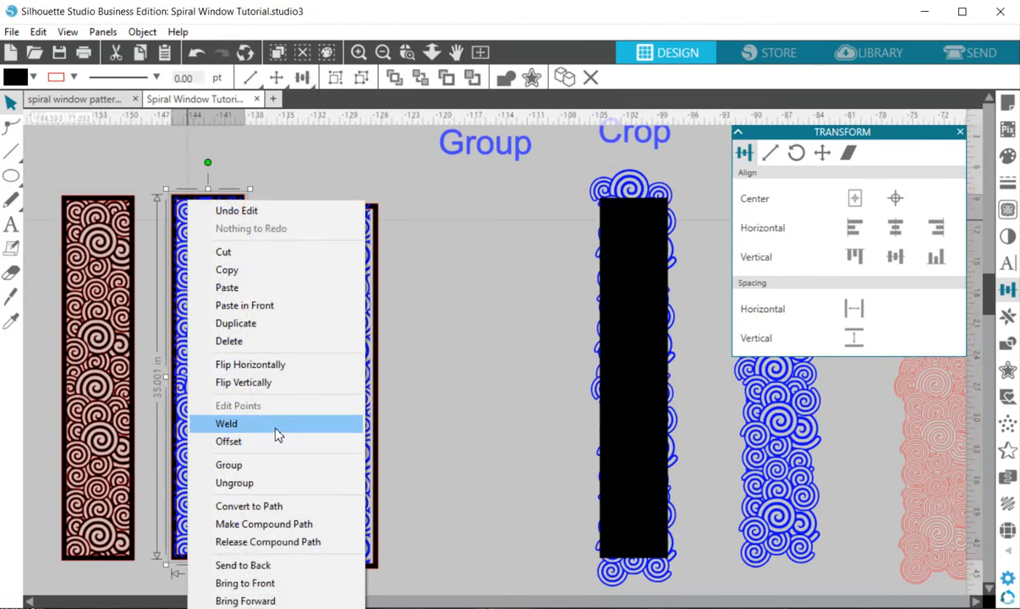
{"action": "left_click", "coordinate": [277, 434]}
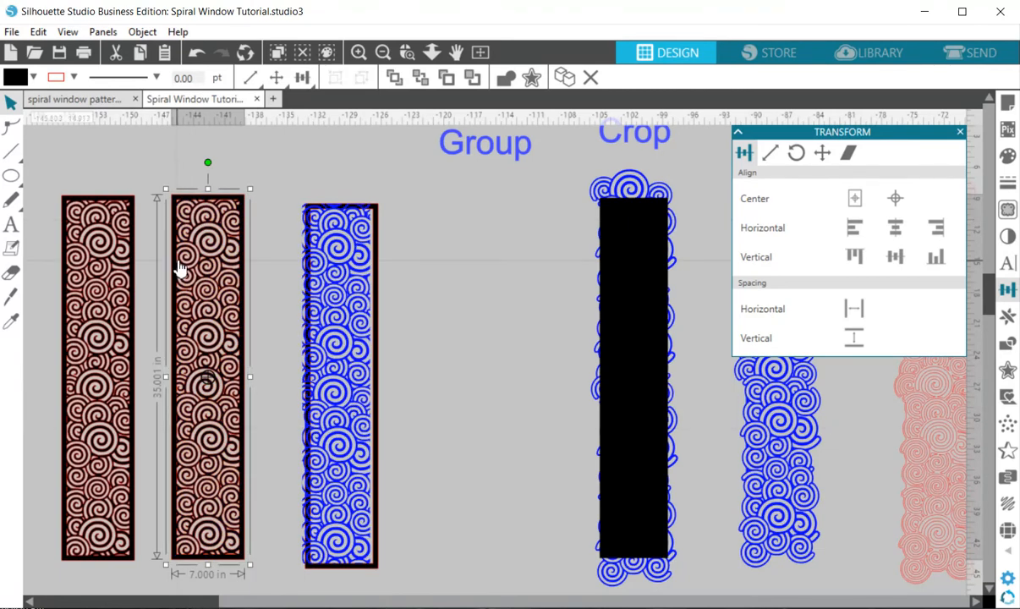
Set the two welded spiral panels side by side and move the pair to the right of the DIY title graphics.
{"action": "left_click_drag", "start_coordinate": [118, 266], "coordinate": [147, 273]}
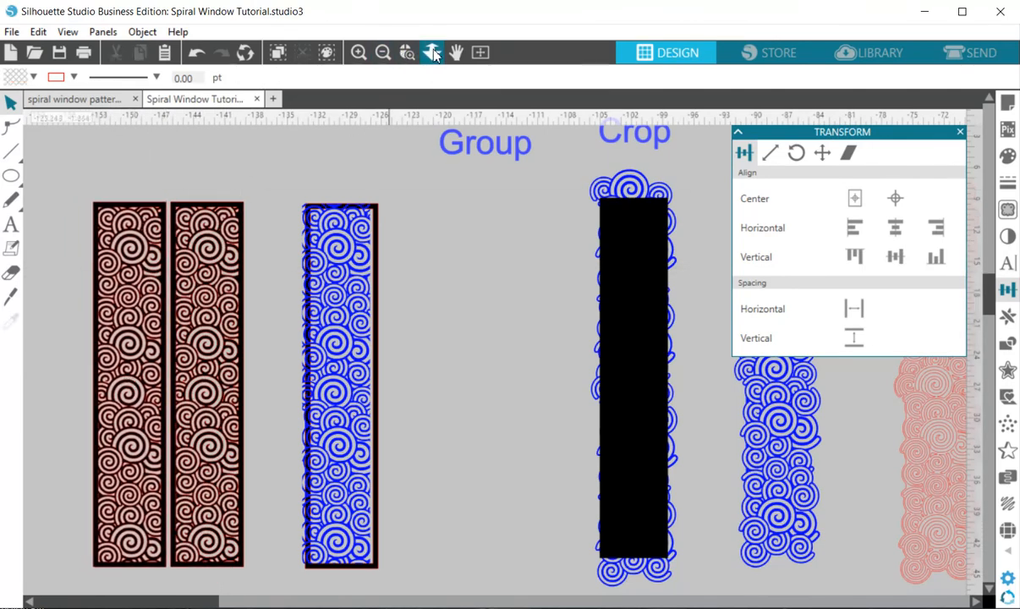
{"action": "left_click_drag", "start_coordinate": [188, 245], "coordinate": [638, 324]}
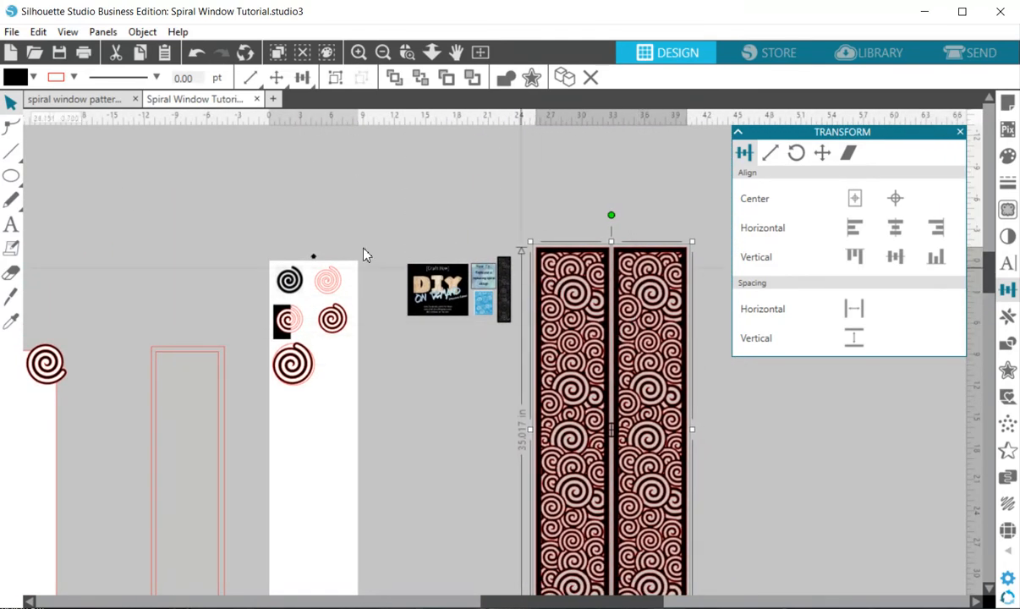
Move the small black spiral panel beside the How To card slightly downward.
{"action": "left_click", "coordinate": [407, 53]}
{"action": "left_click_drag", "start_coordinate": [353, 227], "coordinate": [681, 361]}
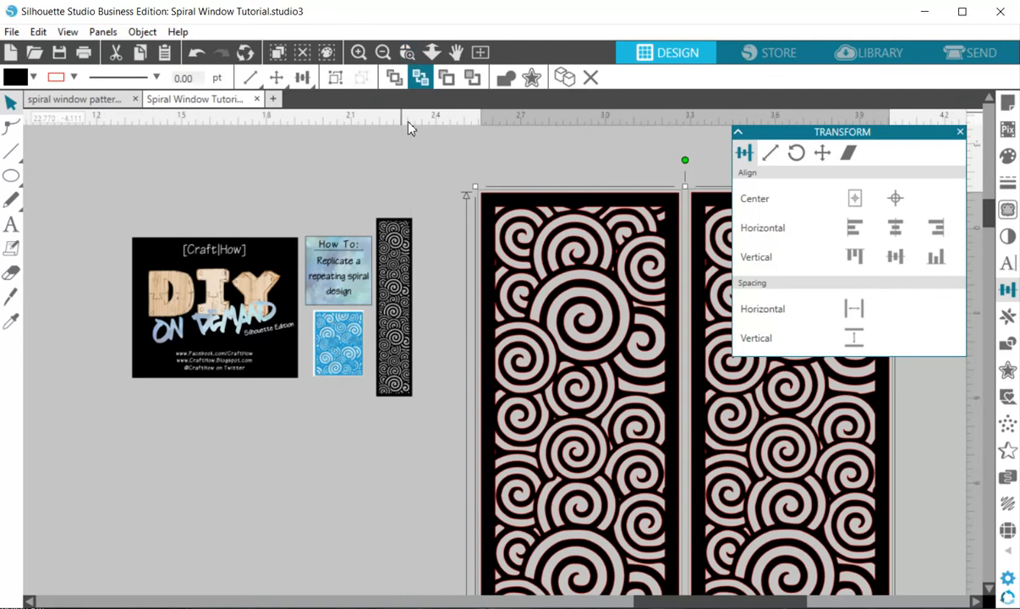
{"action": "left_click_drag", "start_coordinate": [107, 180], "coordinate": [464, 440]}
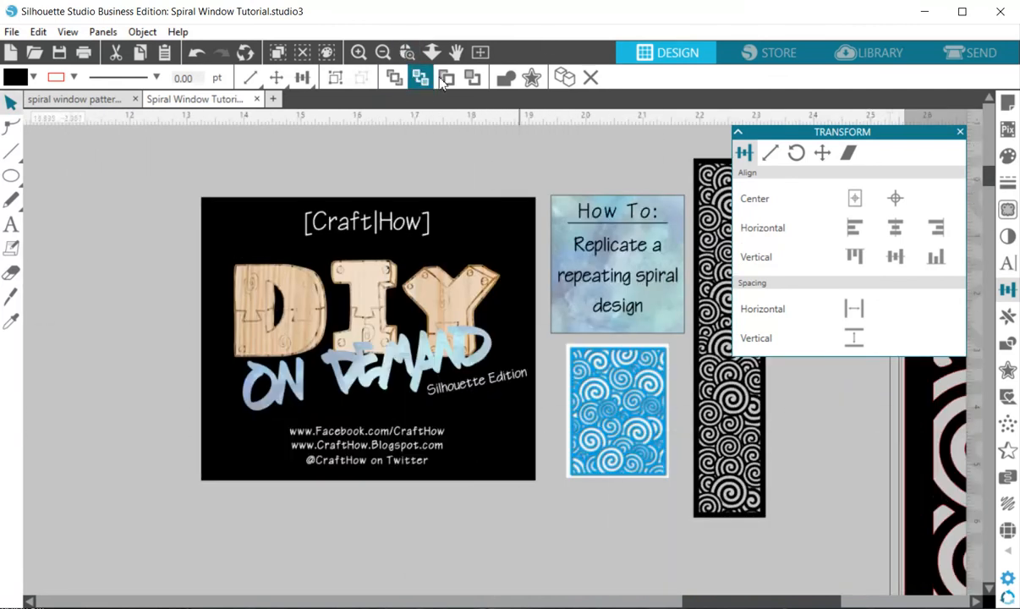
{"action": "left_click", "coordinate": [456, 53]}
{"action": "left_click_drag", "start_coordinate": [506, 150], "coordinate": [432, 157]}
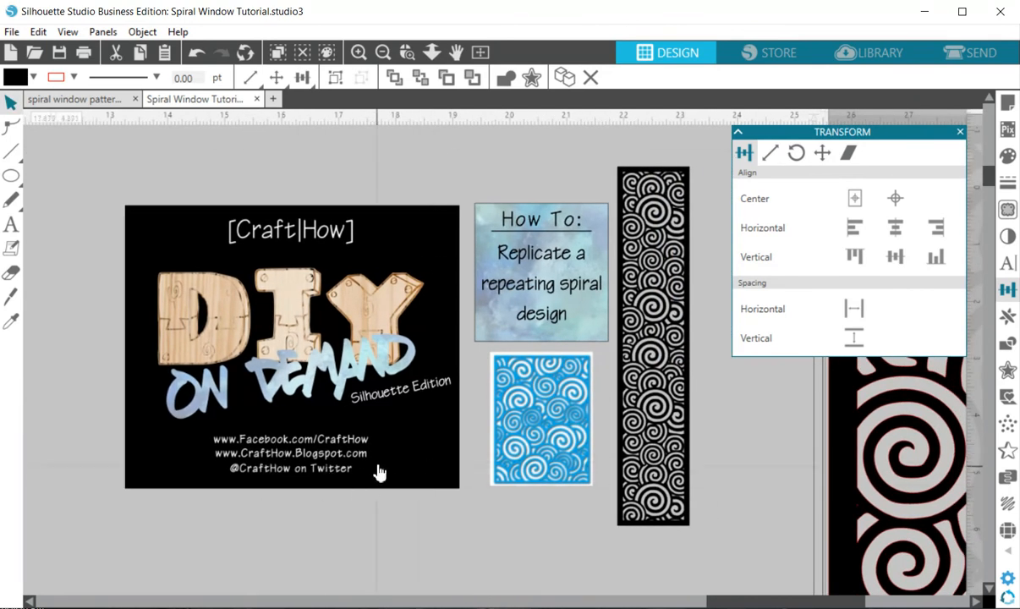
{"action": "left_click_drag", "start_coordinate": [674, 305], "coordinate": [677, 338]}
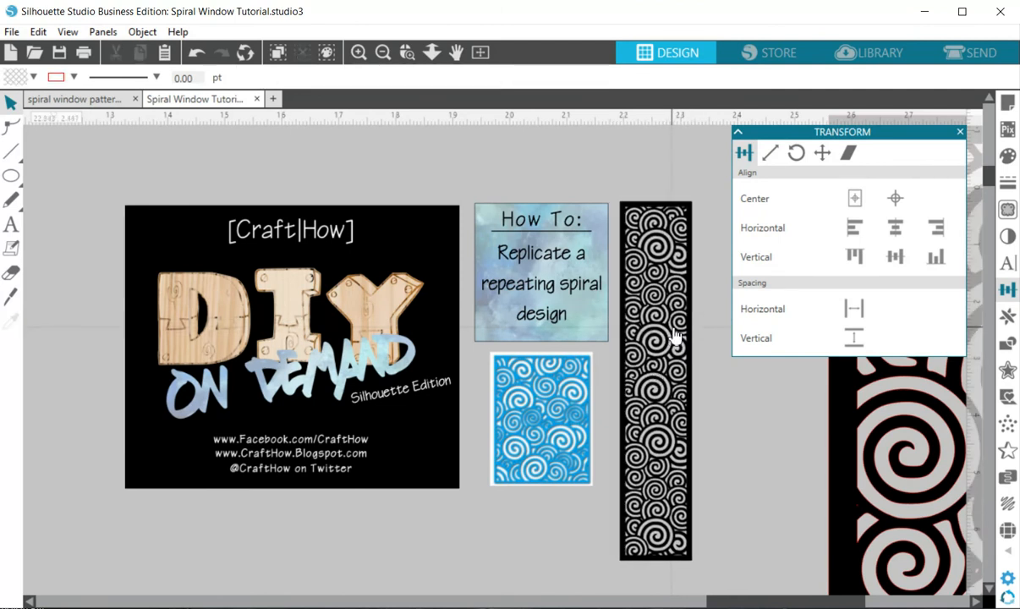
{"action": "left_click", "coordinate": [406, 52]}
{"action": "left_click_drag", "start_coordinate": [112, 162], "coordinate": [734, 518]}
{"action": "left_click", "coordinate": [456, 53]}
{"action": "left_click_drag", "start_coordinate": [596, 187], "coordinate": [513, 196]}
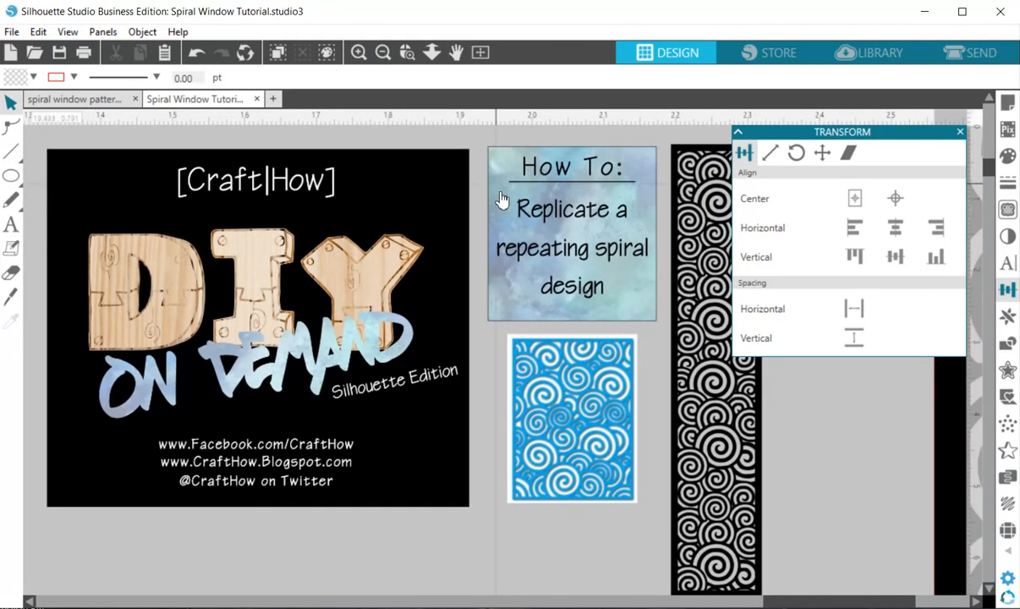